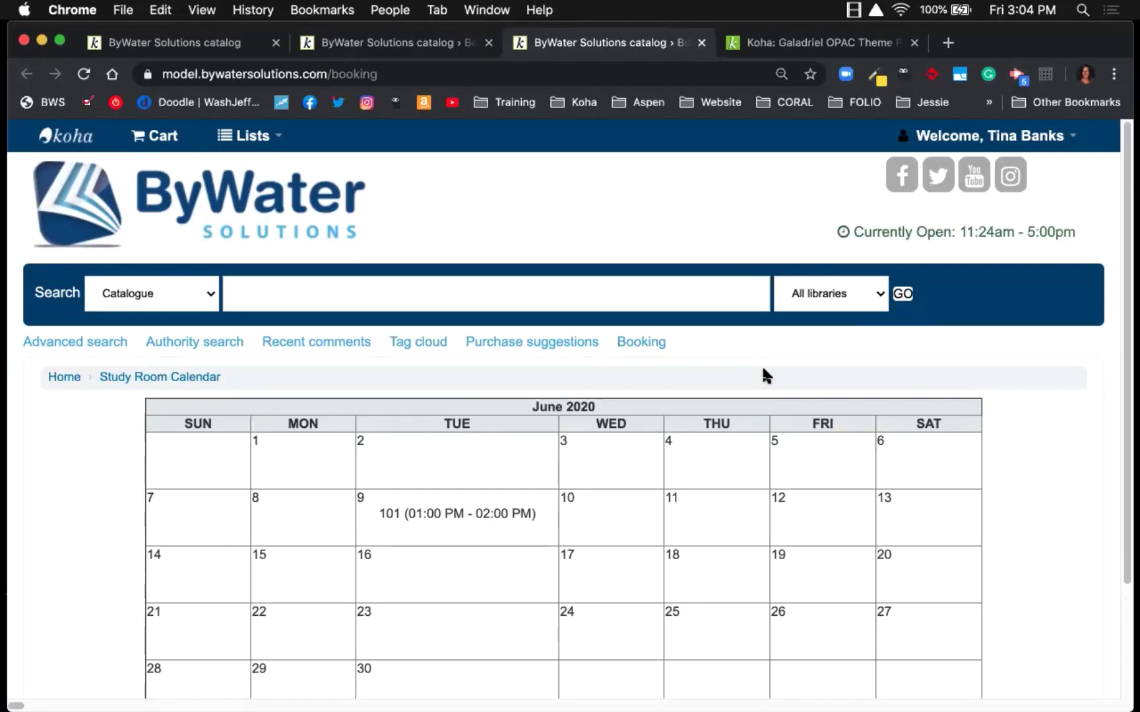
- Note room 101's June 9 booking on the Study Room Calendar, then start booking a room
scroll(763, 374, "down", 3)
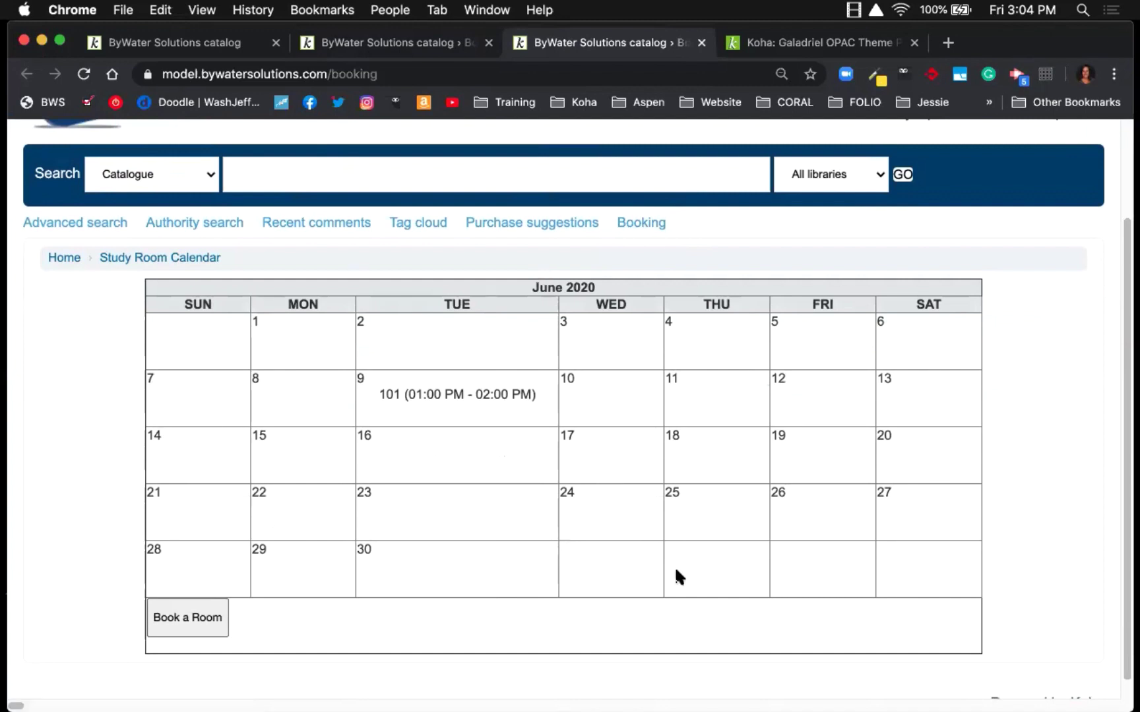
left_click_drag(378, 394, 513, 394)
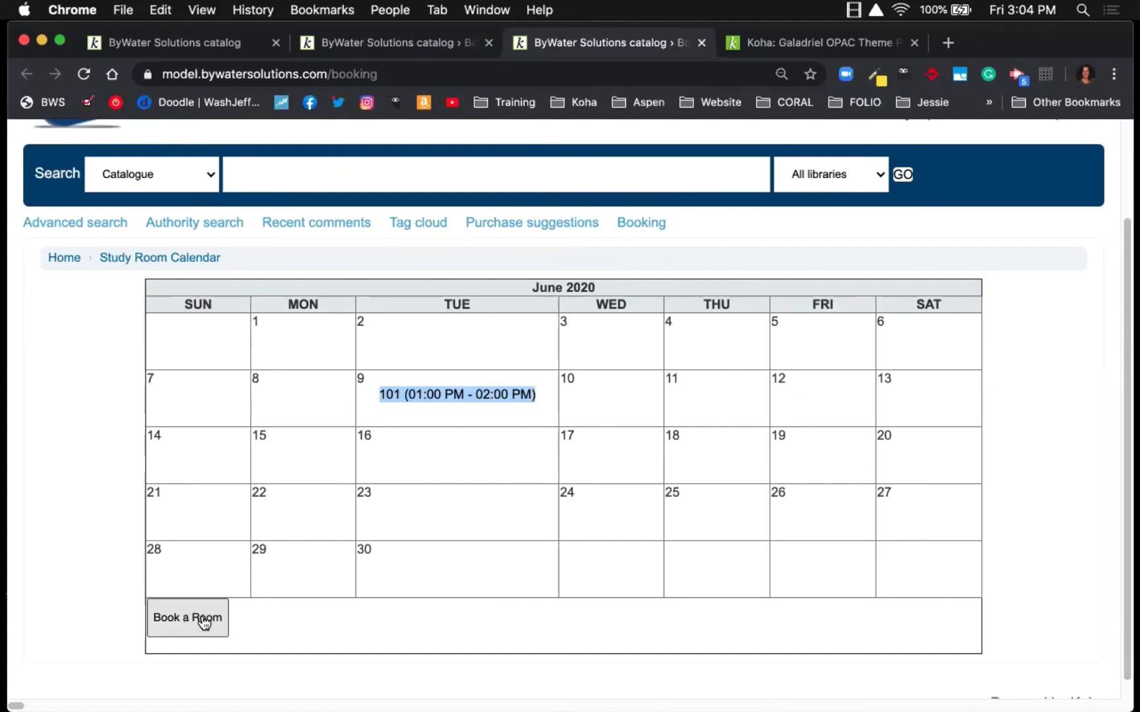
left_click(204, 622)
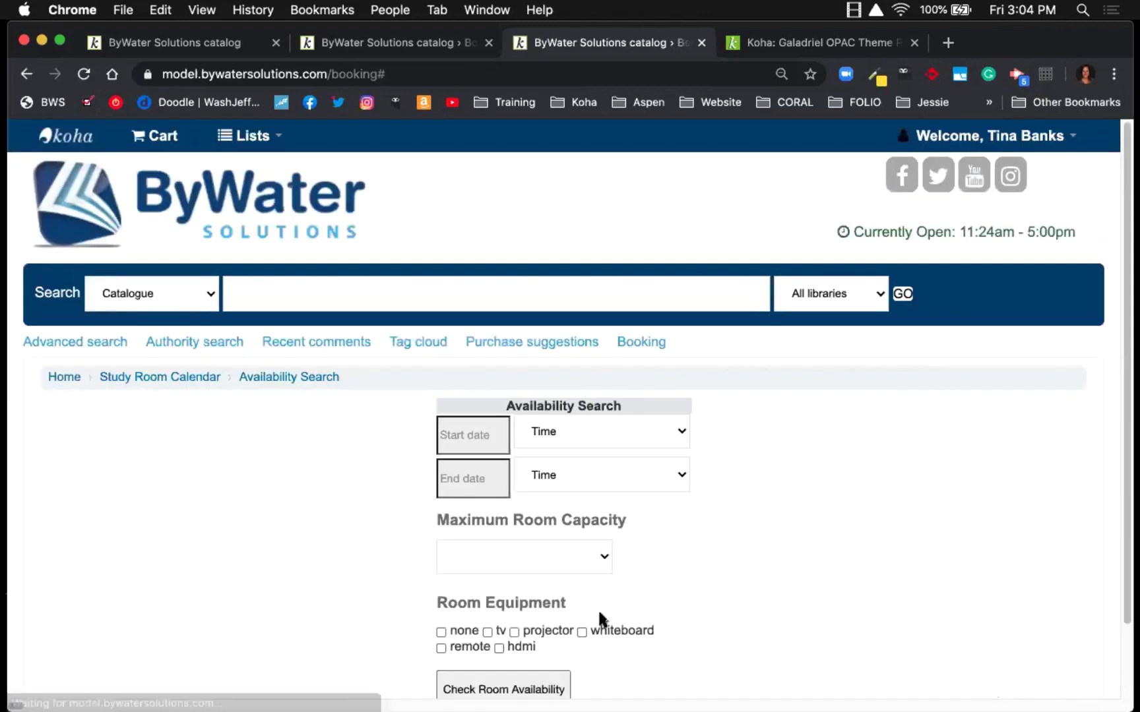
- Set the search period to 06/15/2020 from 2:00 PM to 4:00 PM
scroll(786, 535, "down", 2)
left_click(481, 352)
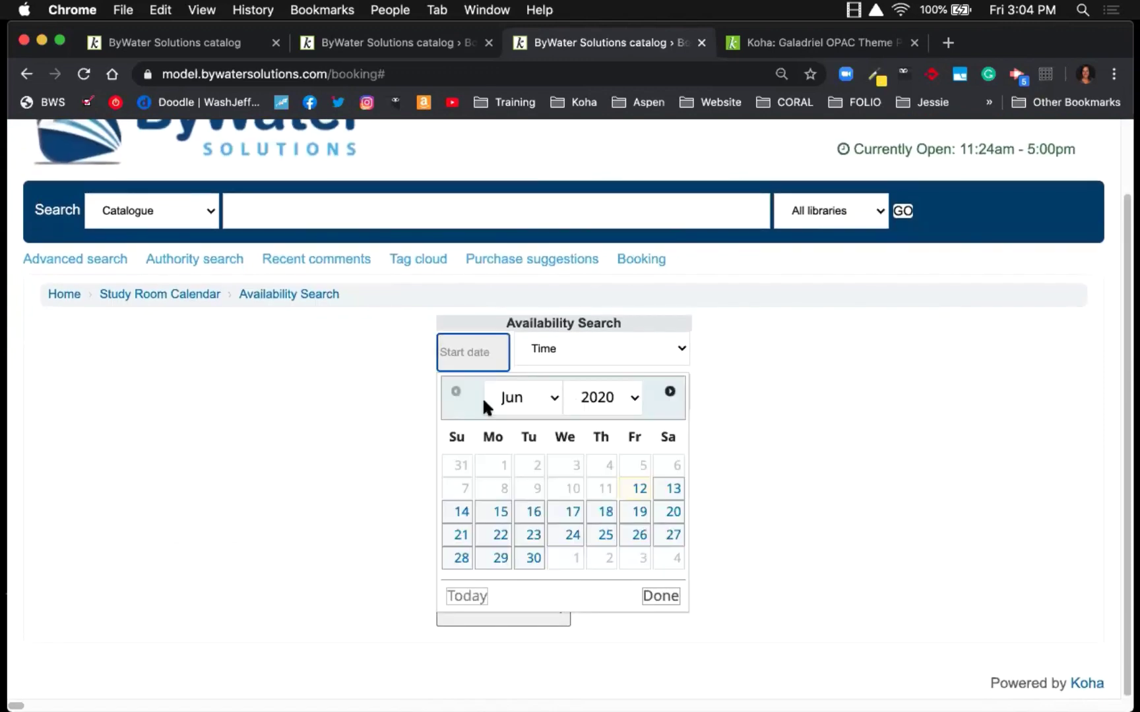
left_click(496, 515)
left_click(671, 350)
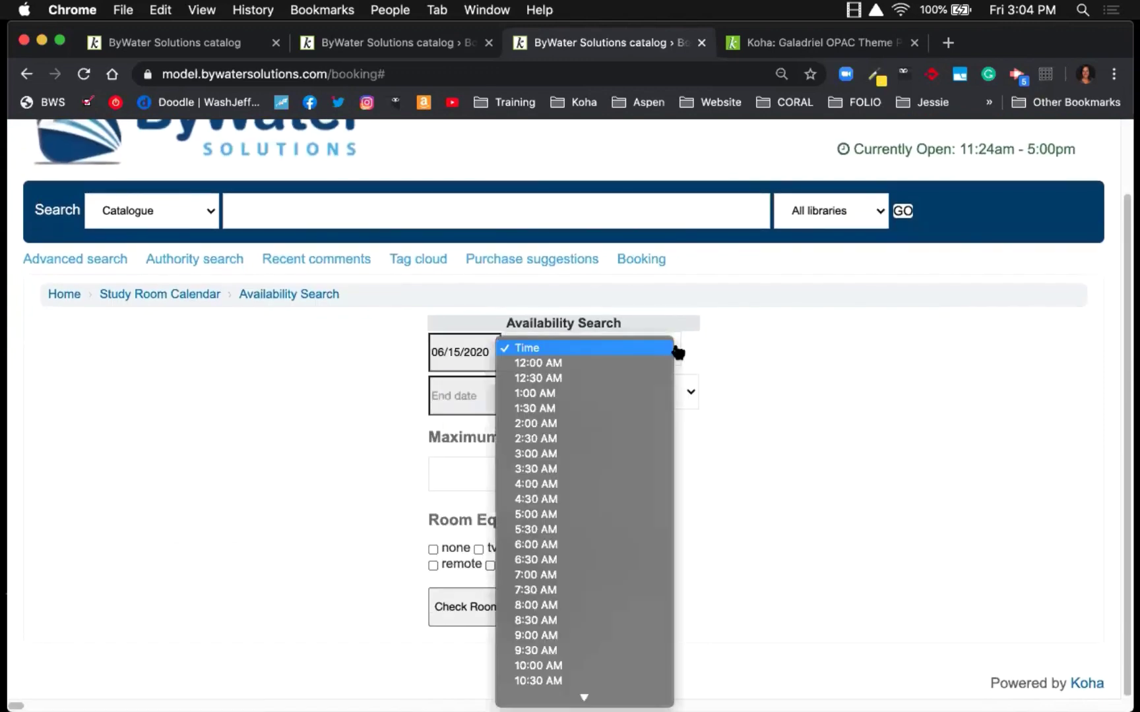
scroll(554, 577, "down", 5)
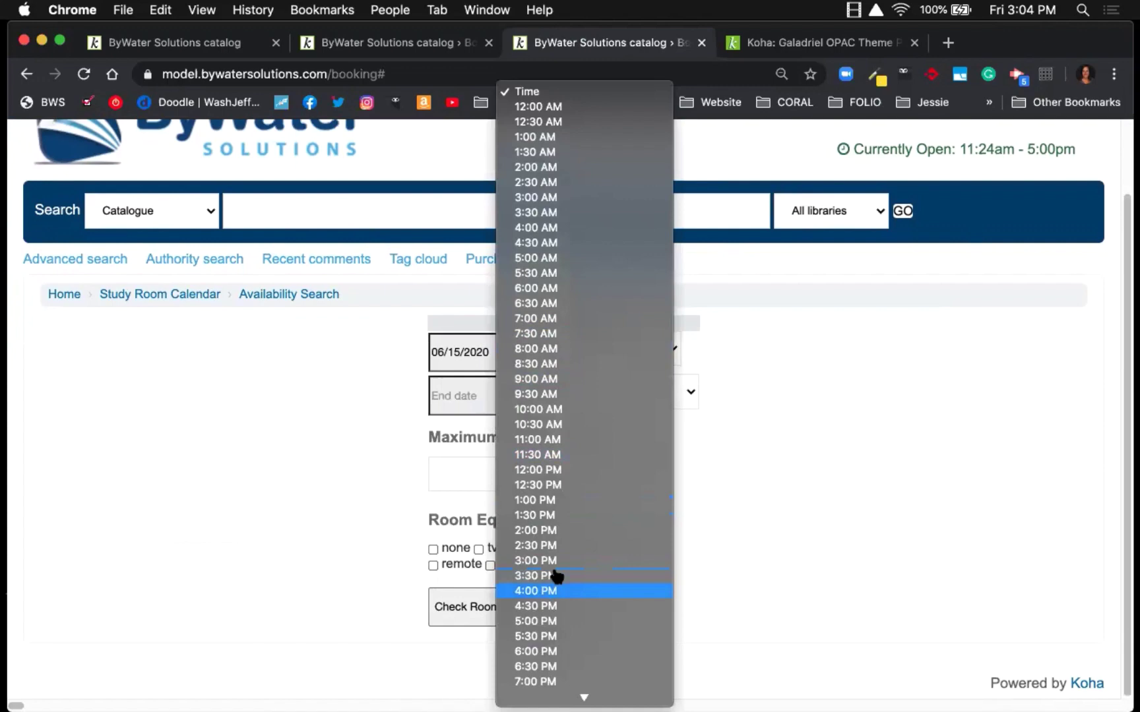
left_click(535, 530)
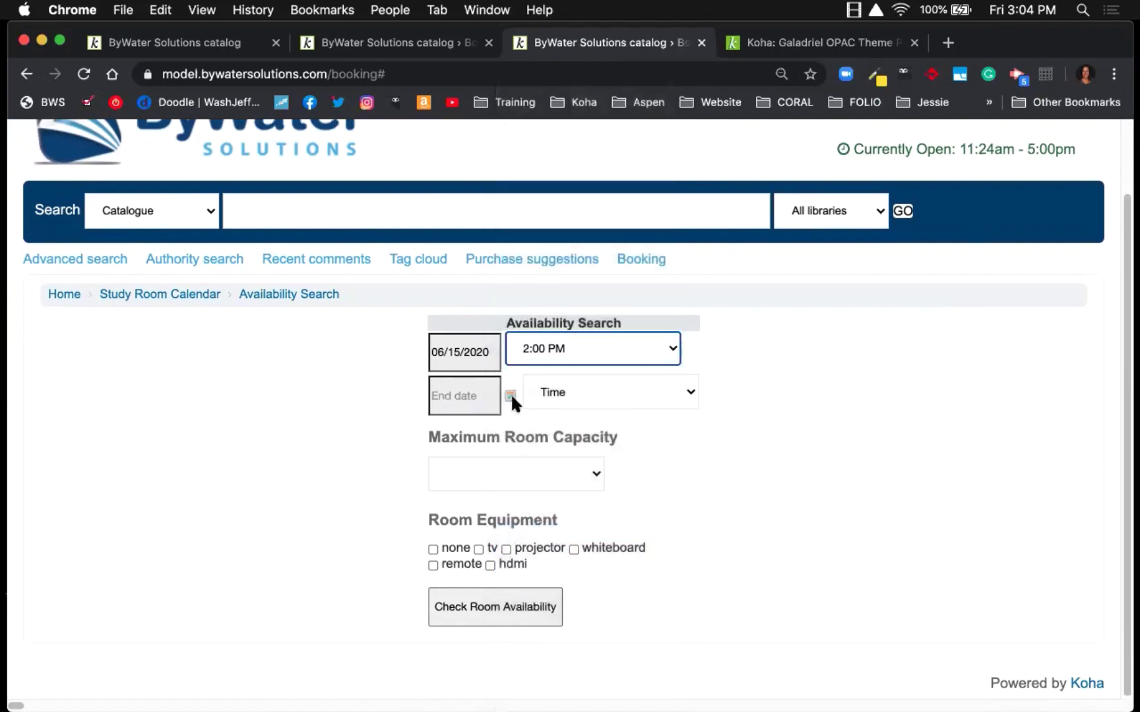
left_click(491, 400)
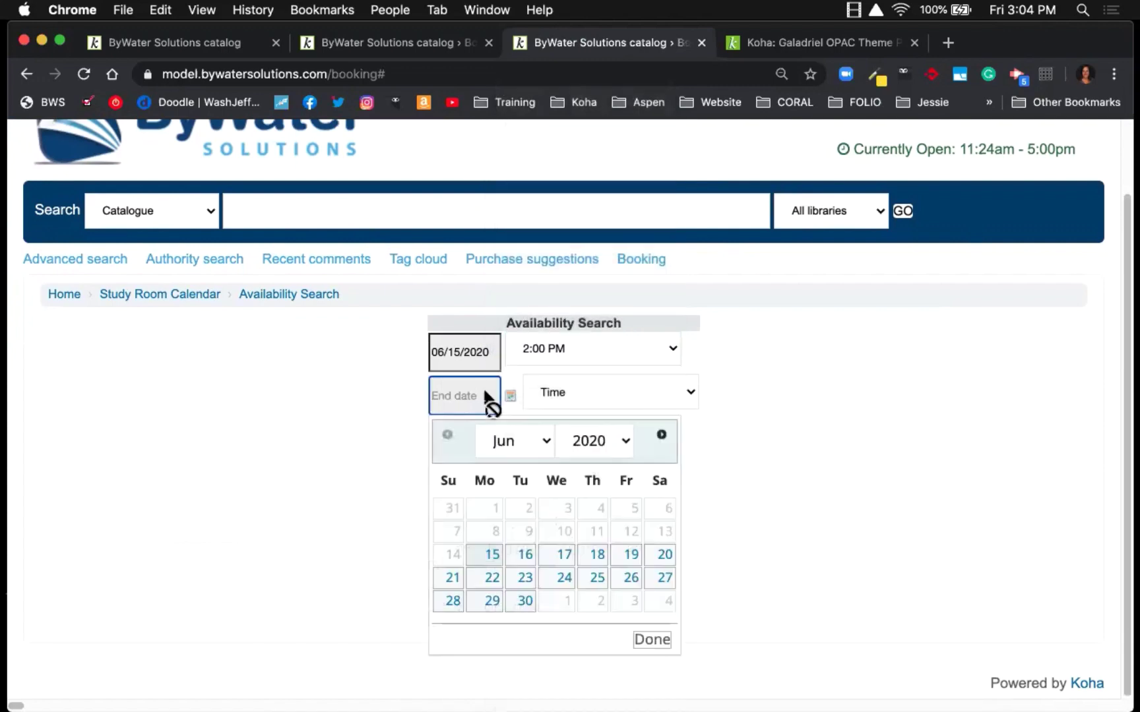
left_click(492, 557)
left_click(673, 396)
scroll(623, 584, "down", 5)
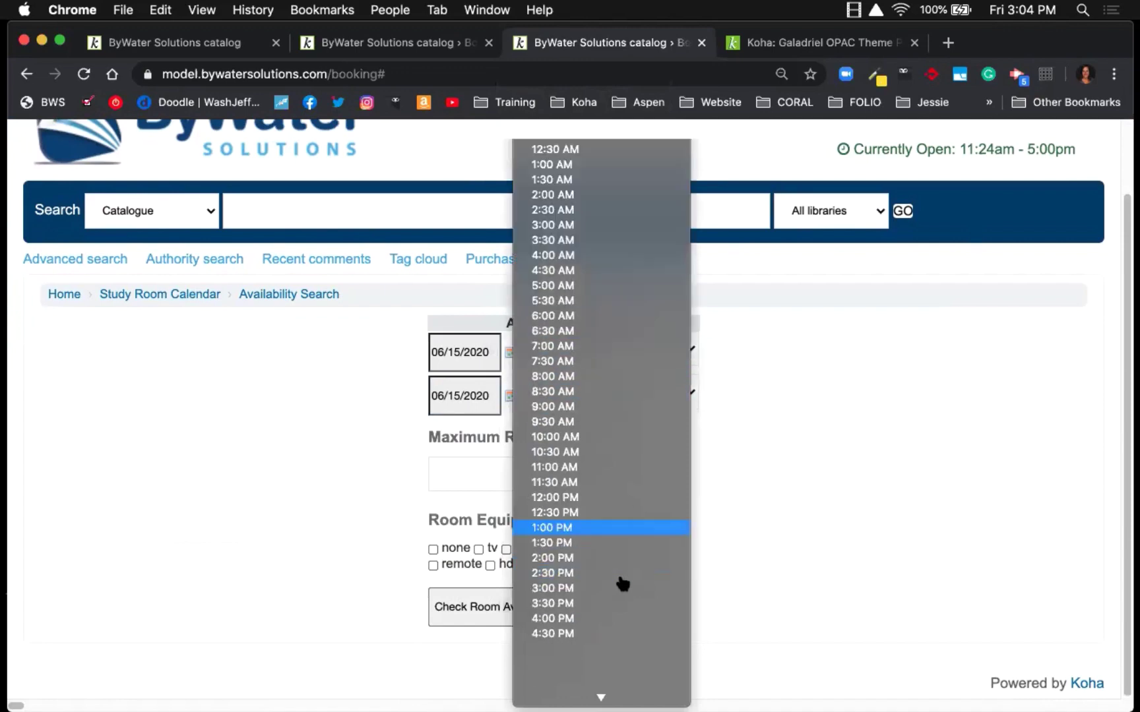
key("Escape")
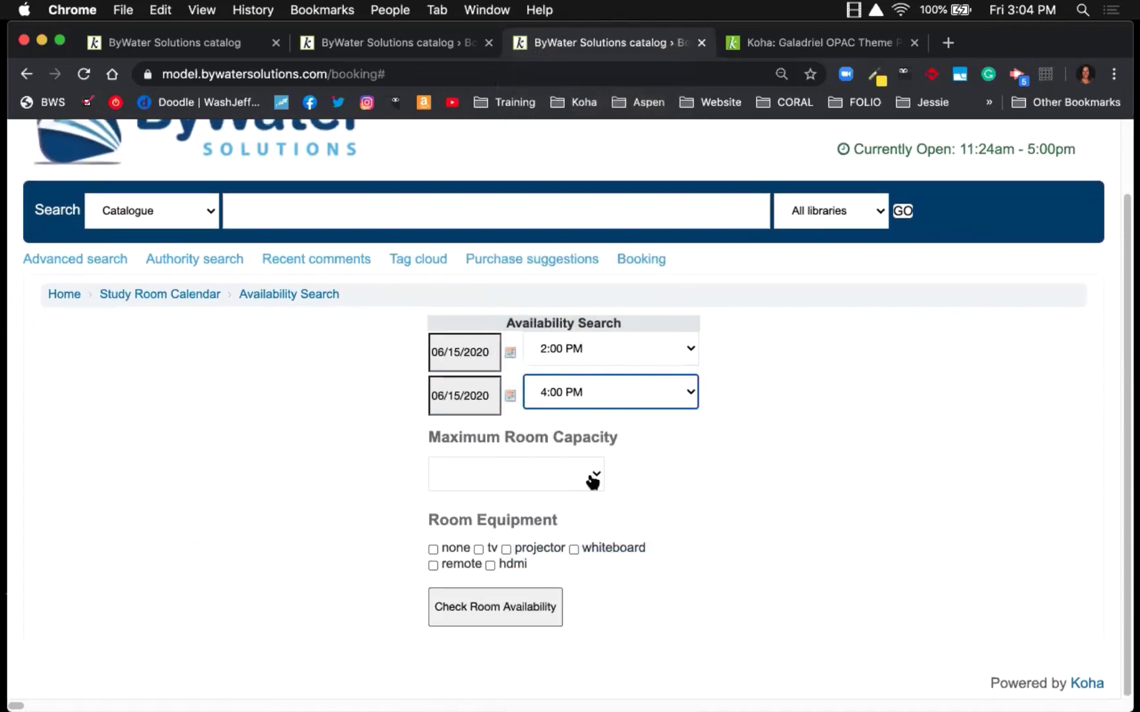
- Limit the capacity to 6 people and check room availability
left_click(592, 480)
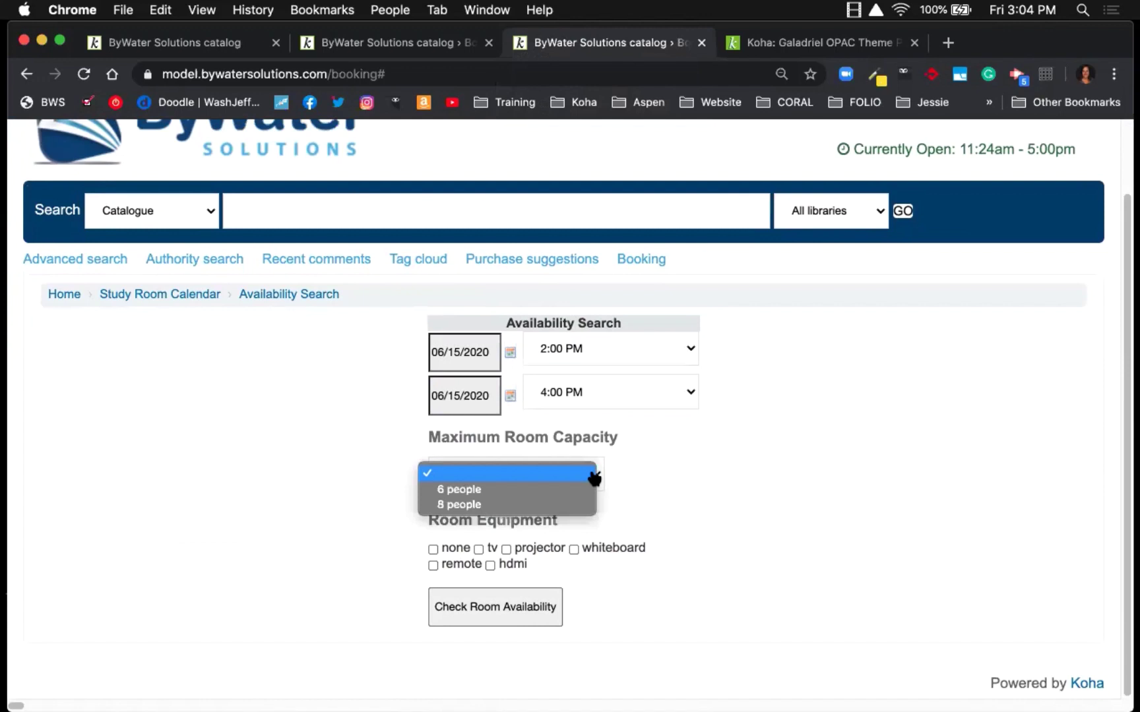
left_click(492, 496)
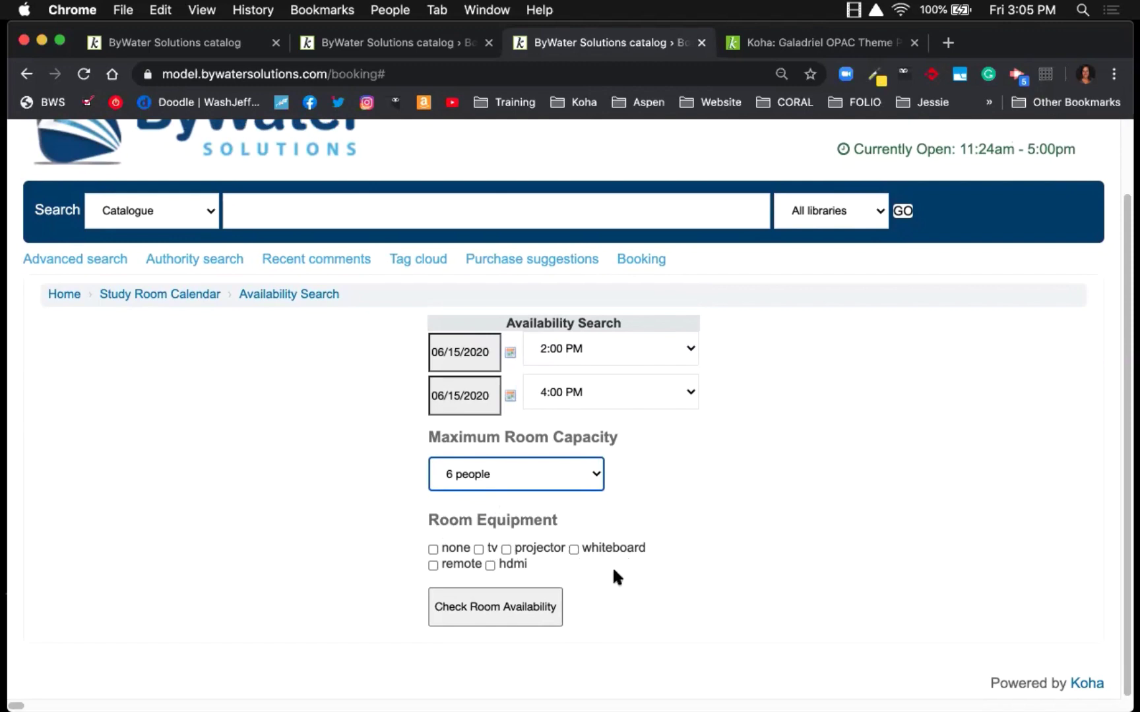
left_click(483, 614)
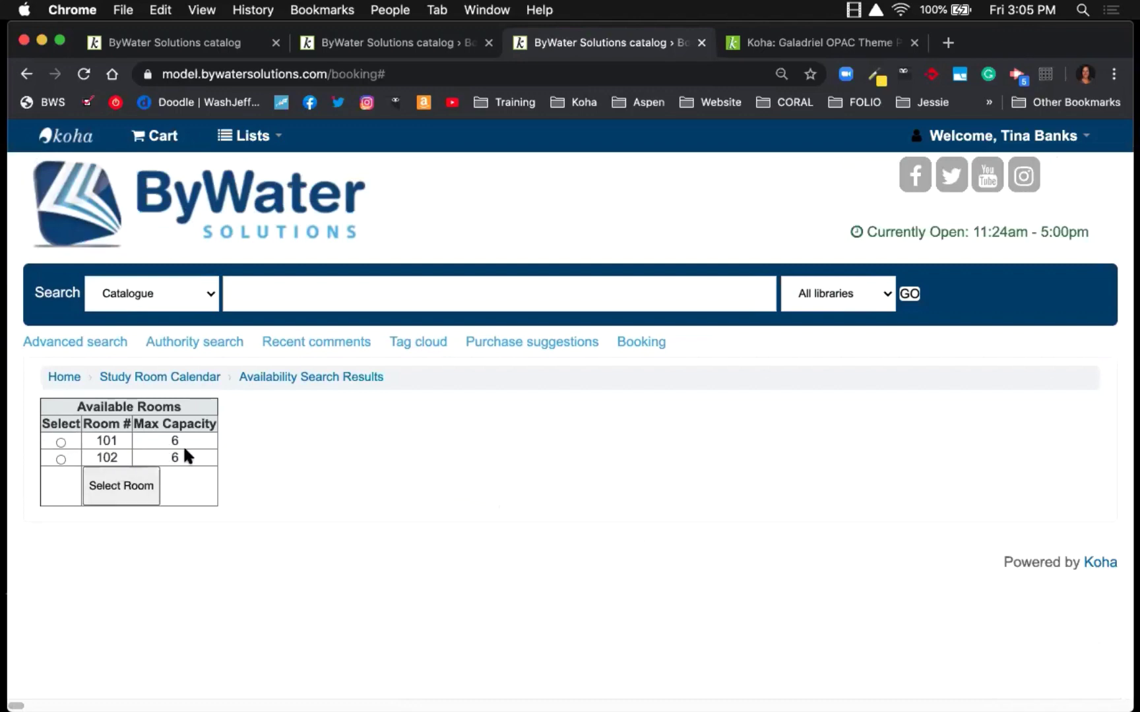
- Select room 102 and review its 06/15/2020 2:00–4:00 PM confirmation details
left_click(61, 460)
left_click(136, 494)
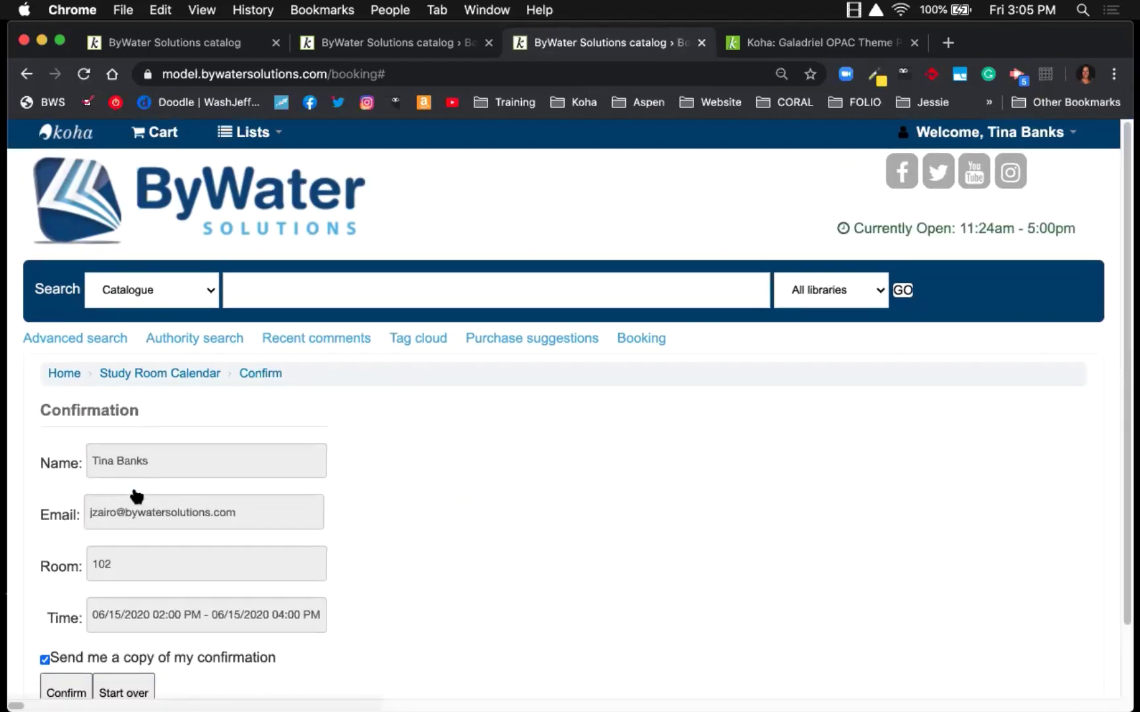
scroll(136, 493, "down", 3)
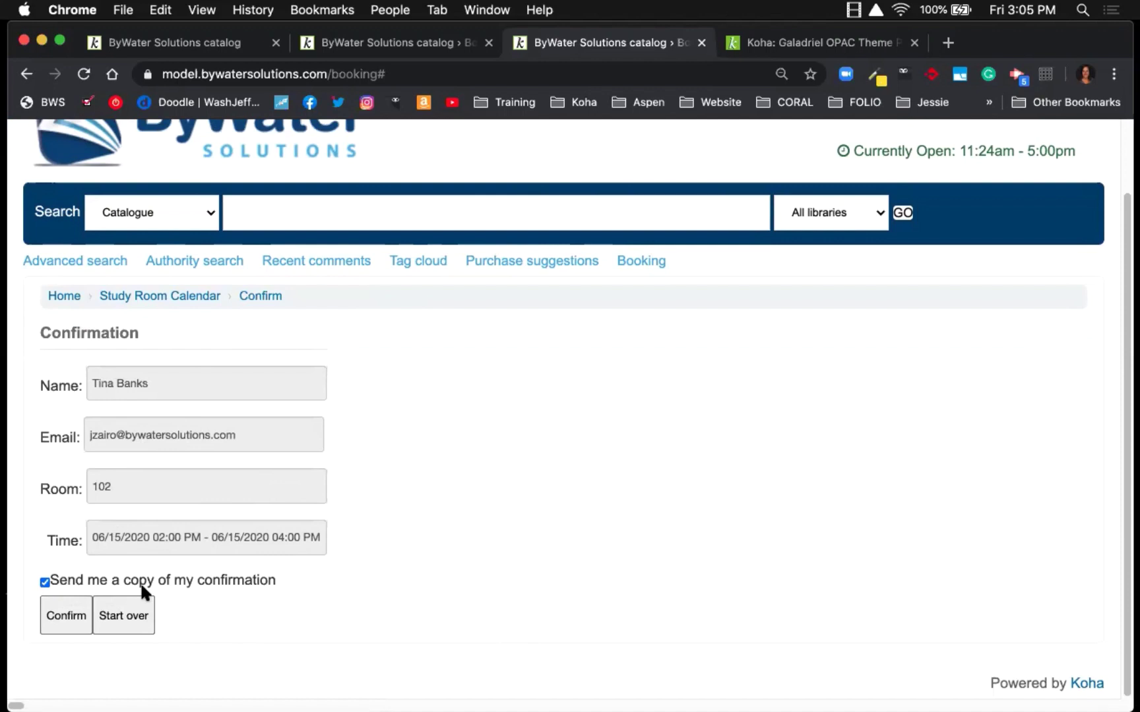
- Confirm the room 102 booking, check it on the calendar, and start a new room search
left_click(69, 614)
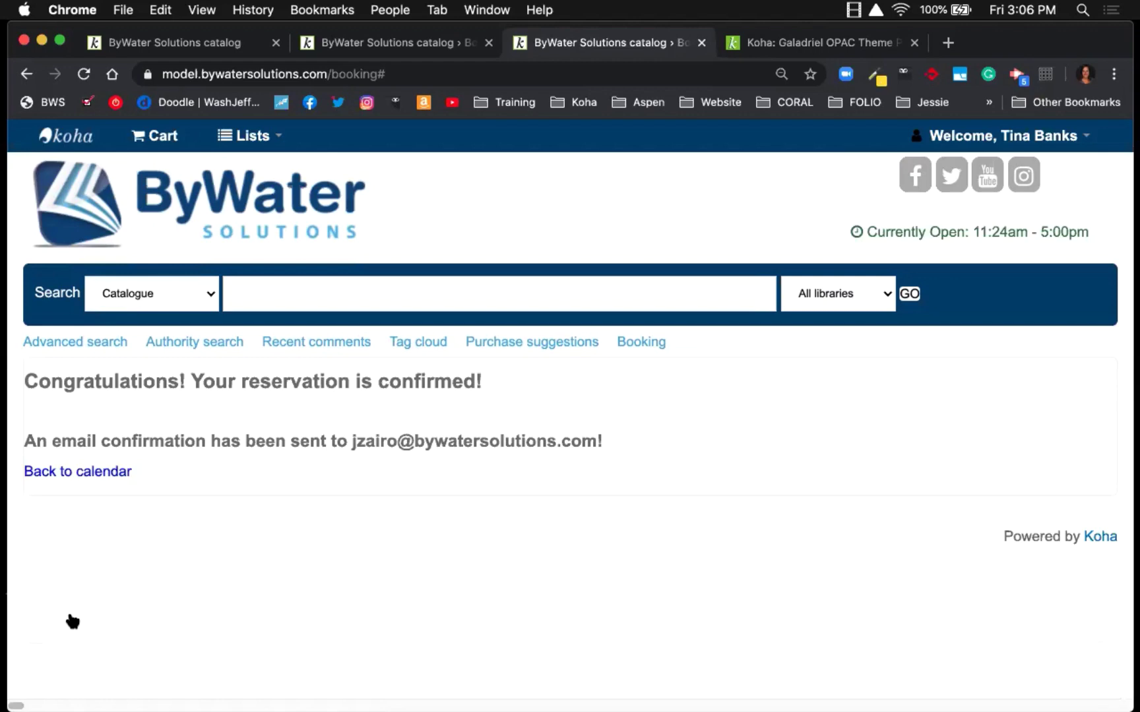
left_click(84, 472)
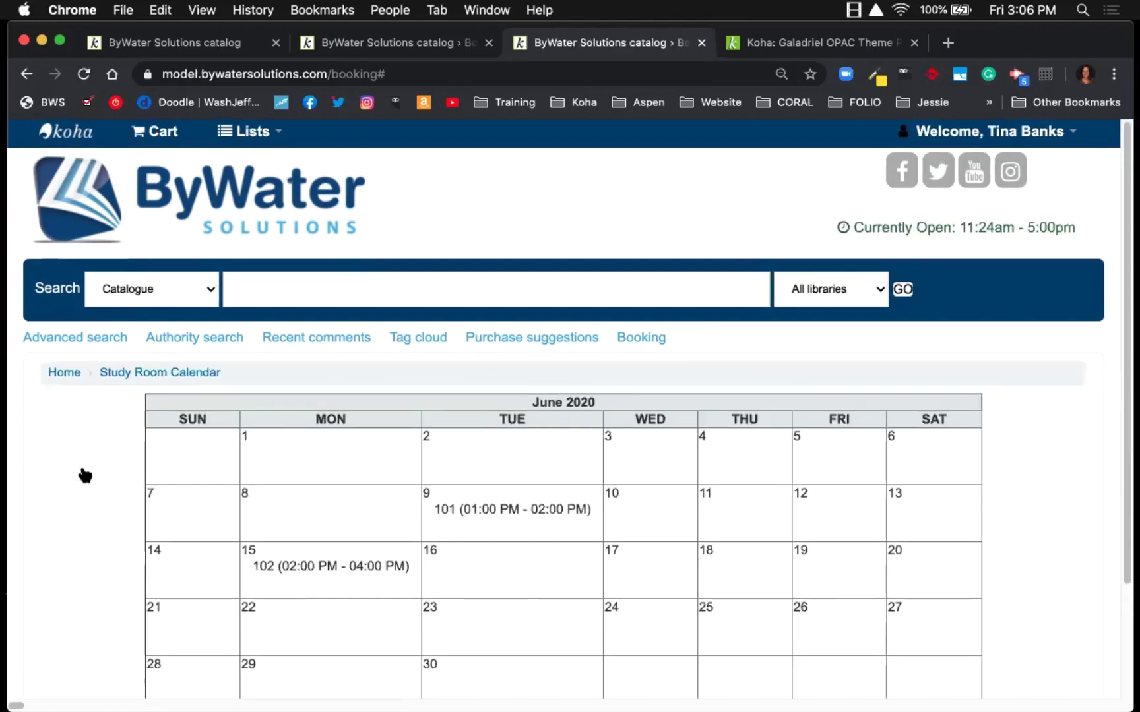
scroll(82, 473, "down", 3)
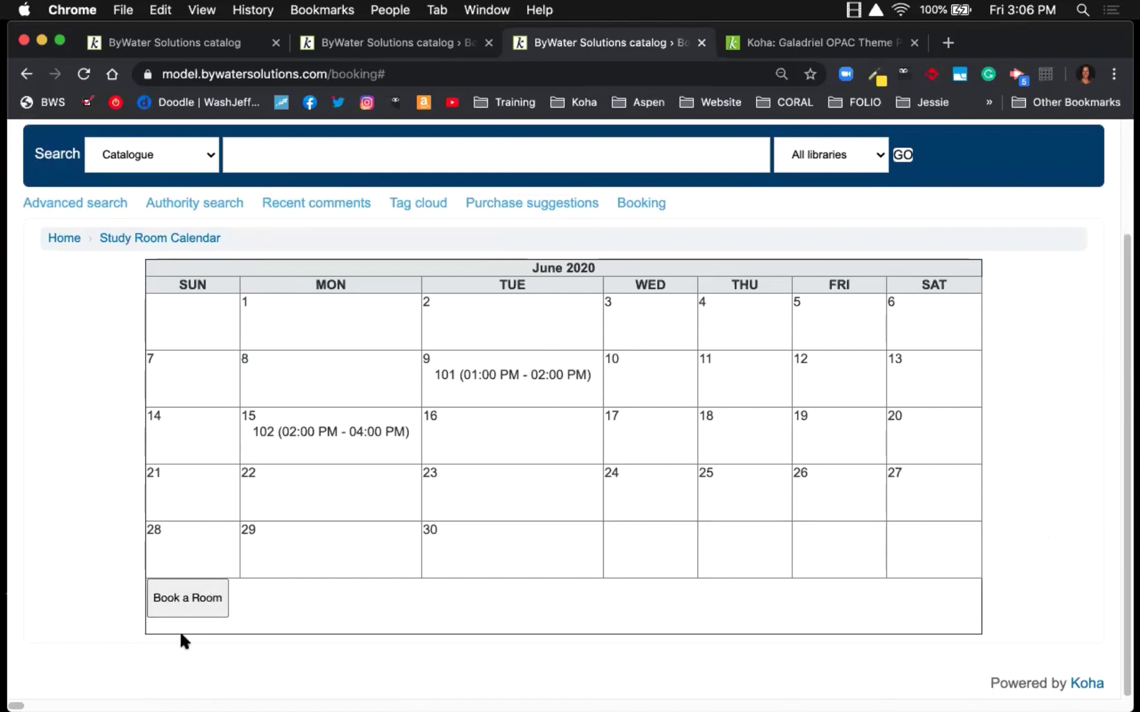
left_click(186, 612)
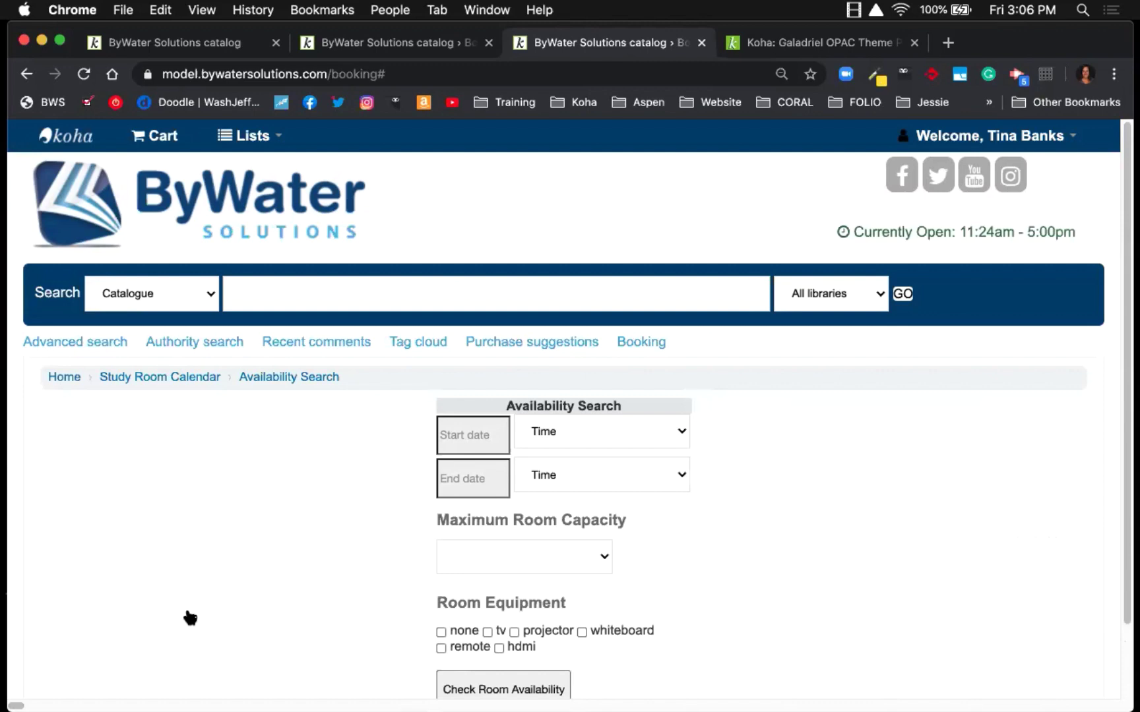
- In the staff client, go to Manage plugins and configure the Room Reservations plugin
left_click(740, 43)
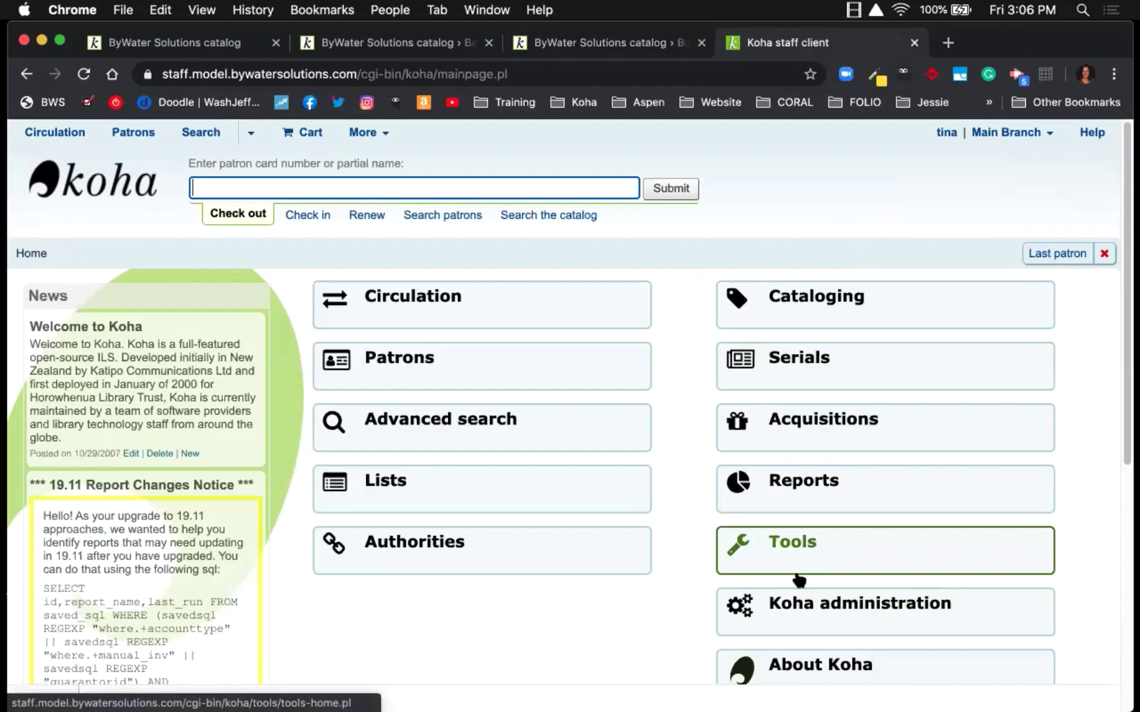
left_click(807, 615)
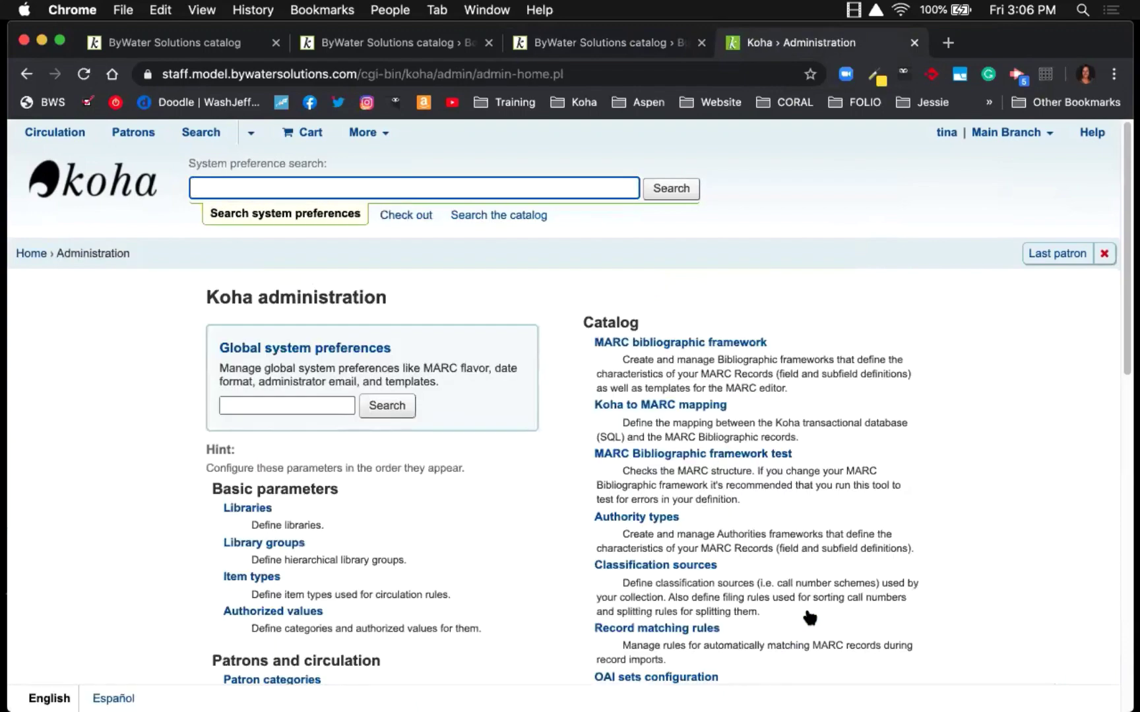
scroll(440, 538, "down", 10)
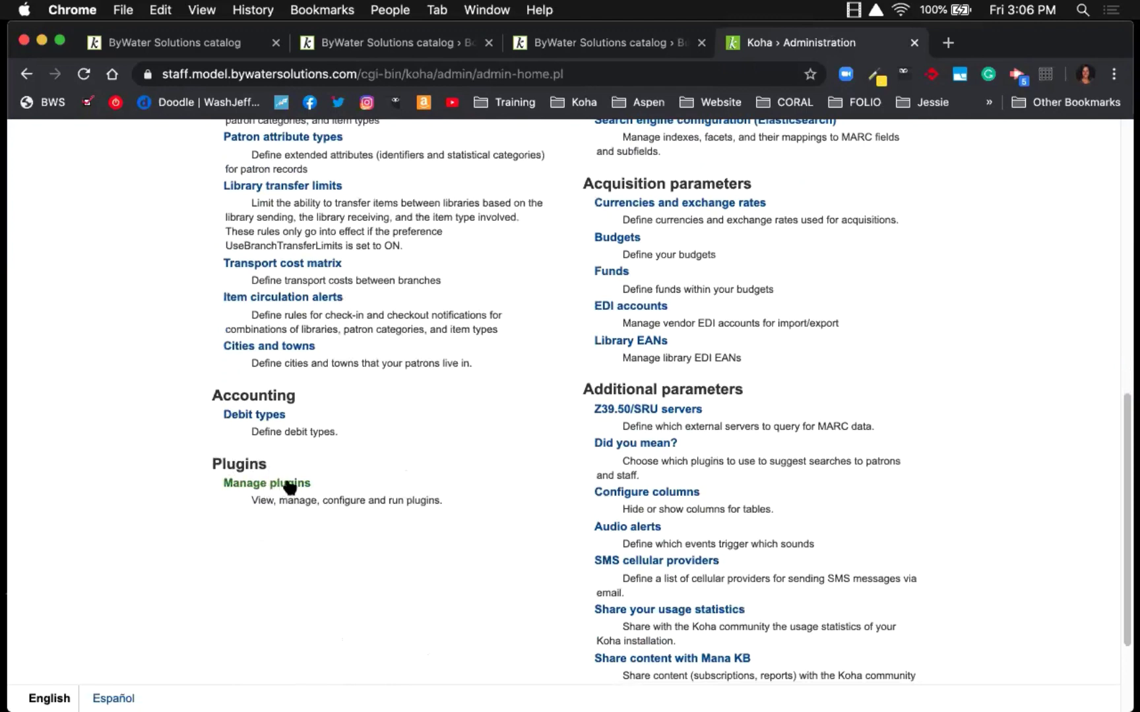
left_click(287, 486)
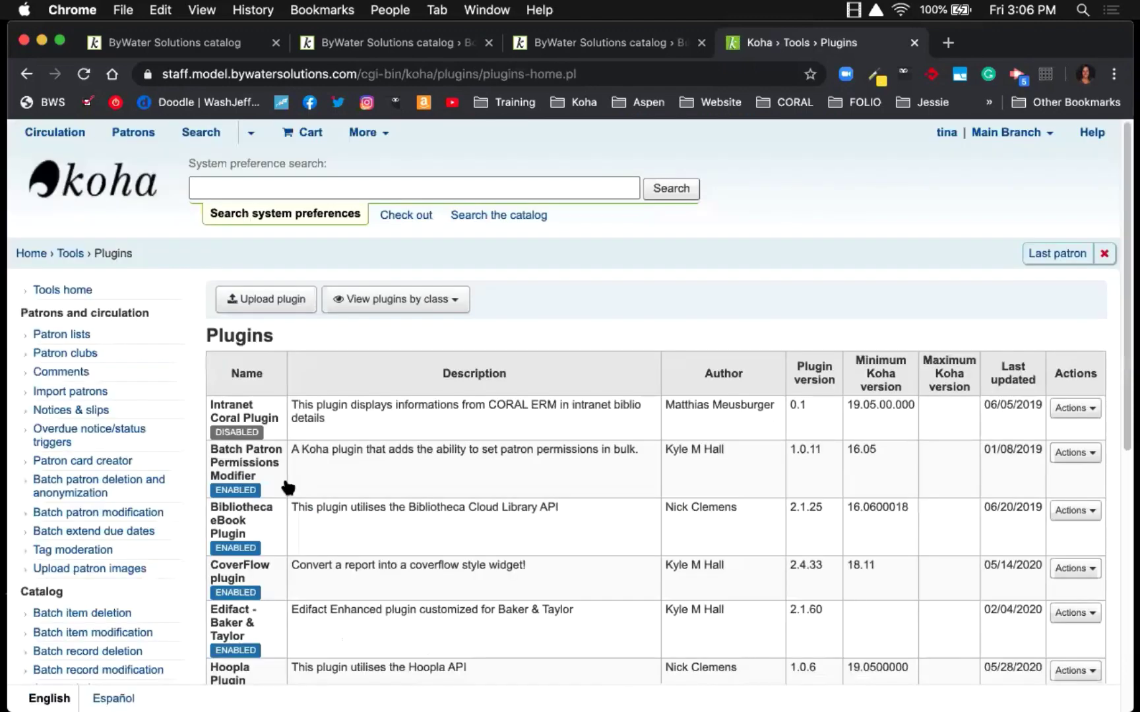
scroll(284, 485, "down", 5)
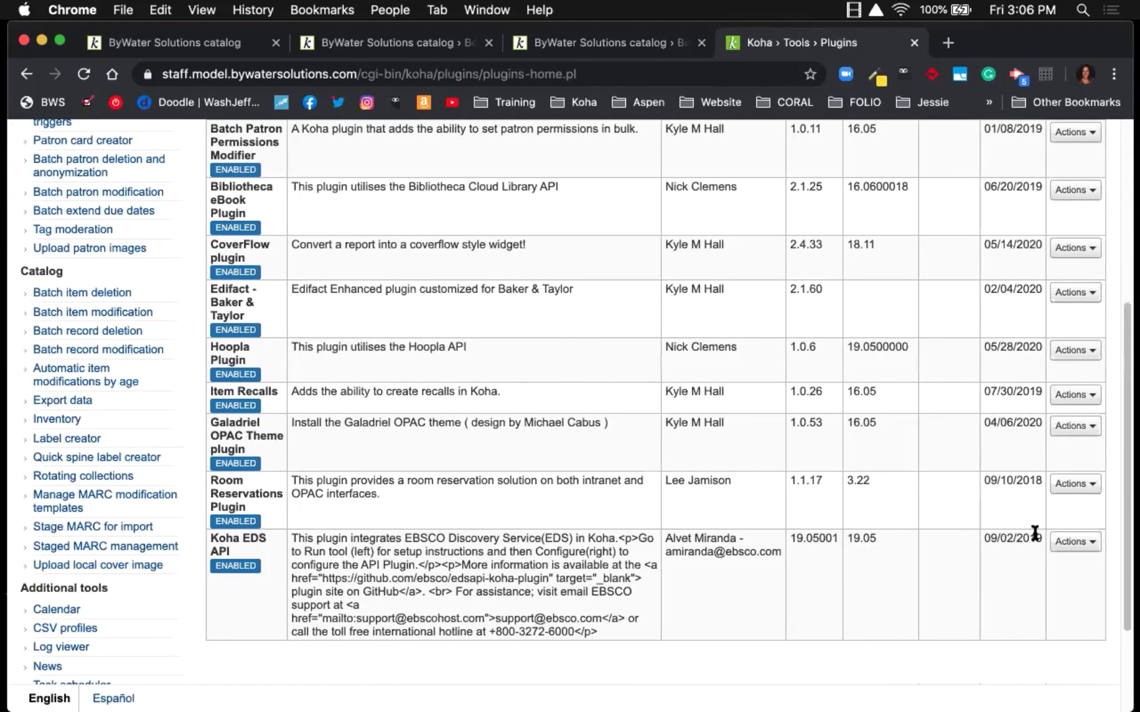
left_click(1080, 489)
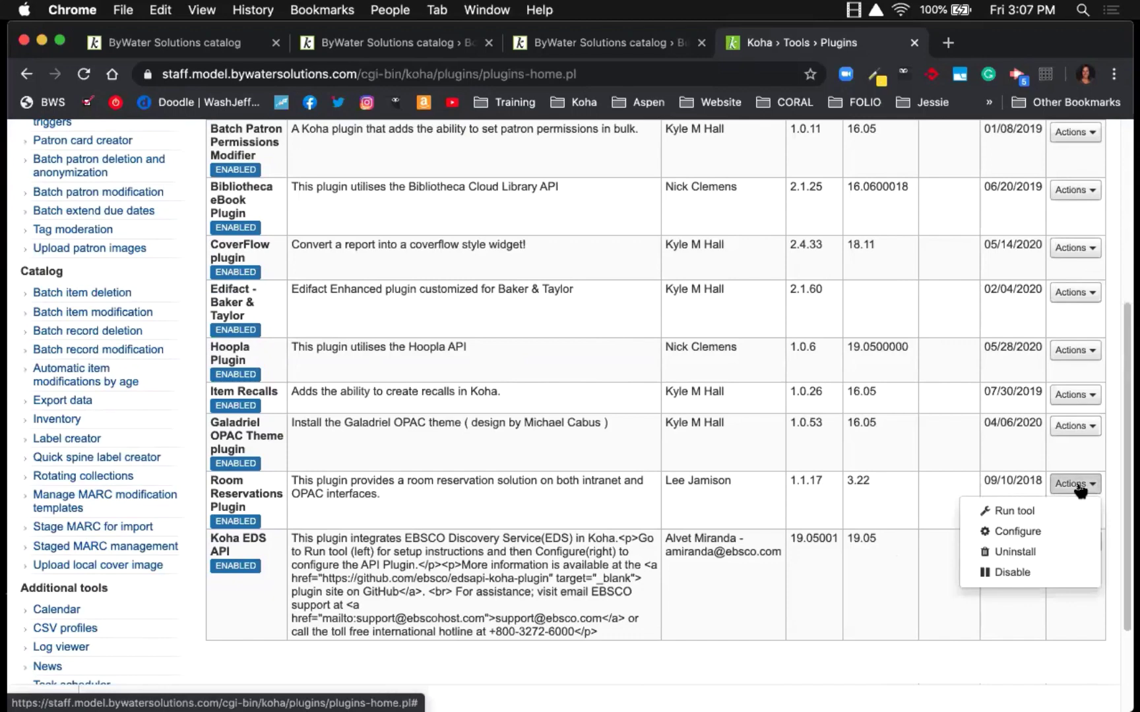
left_click(1054, 536)
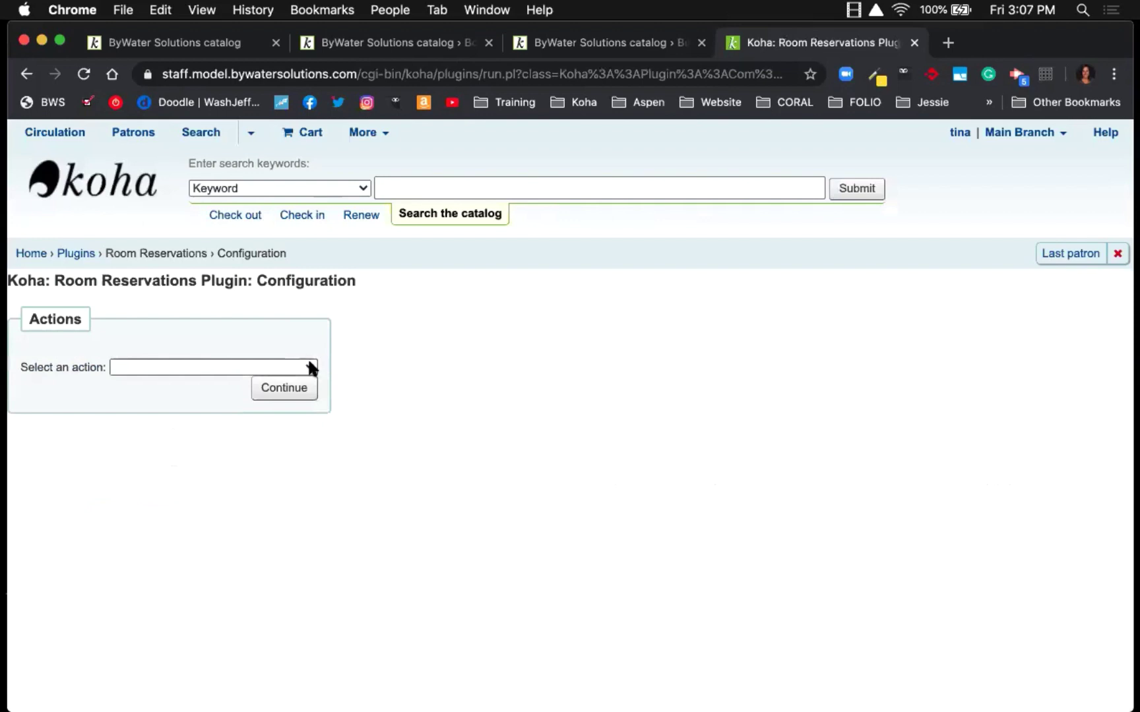
- Add room 104 with a maximum capacity of 10 and a whiteboard
left_click(310, 368)
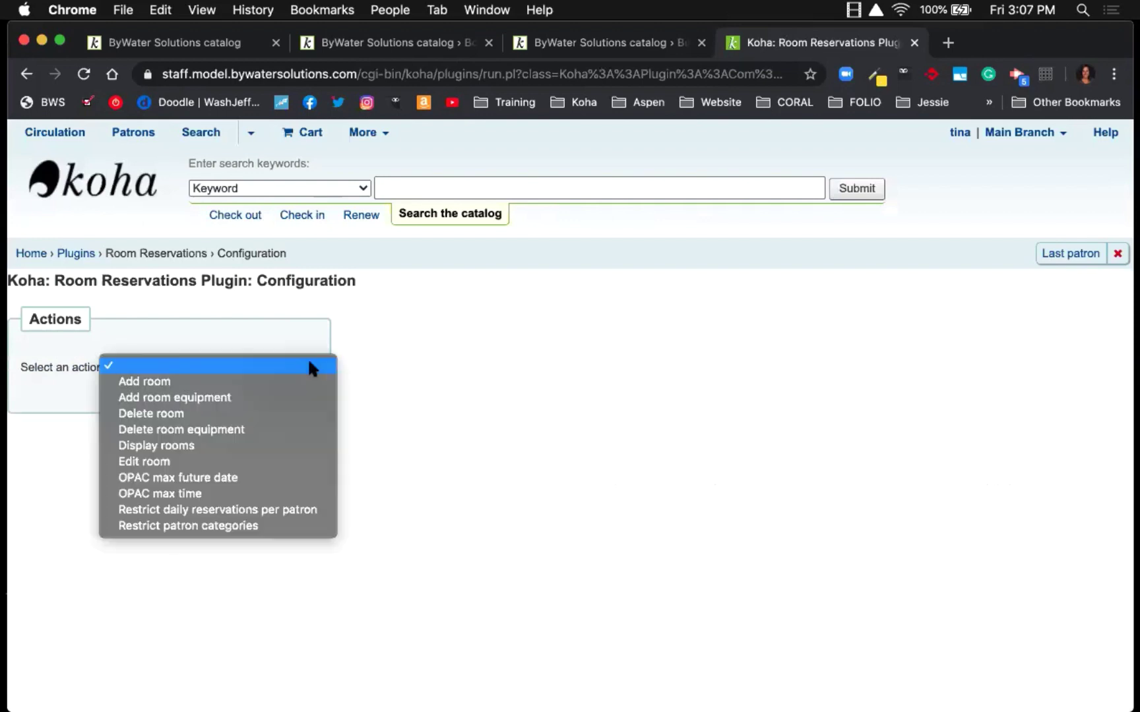
left_click(211, 383)
left_click(270, 389)
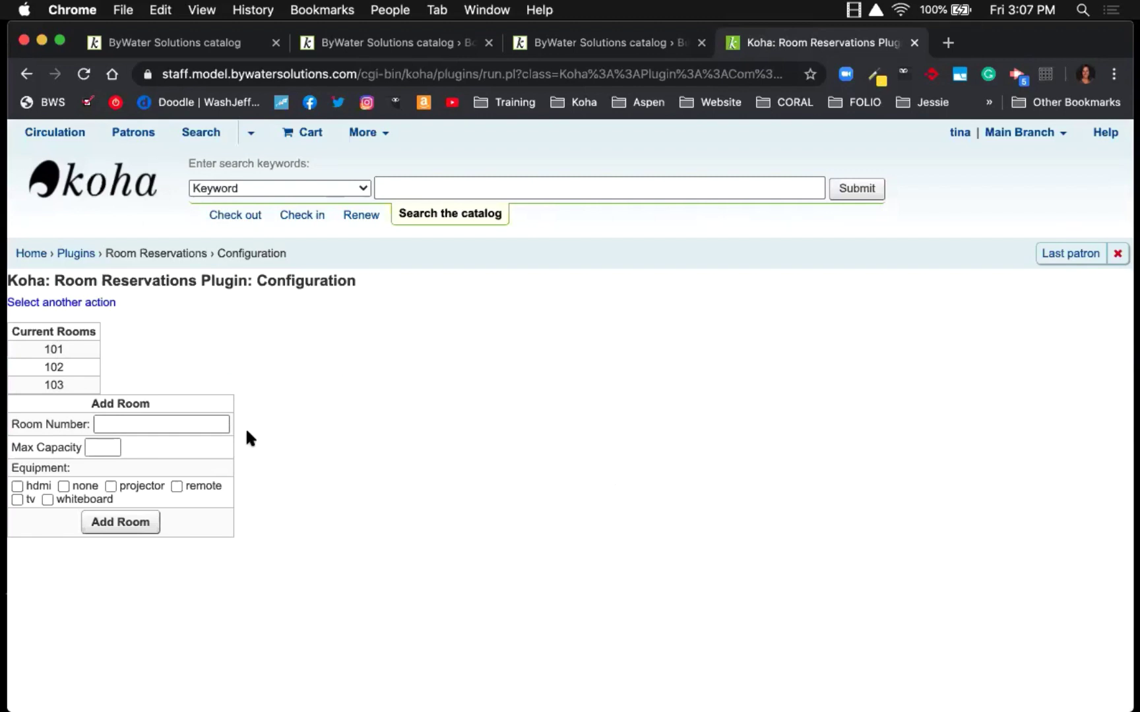
left_click(201, 423)
type("10")
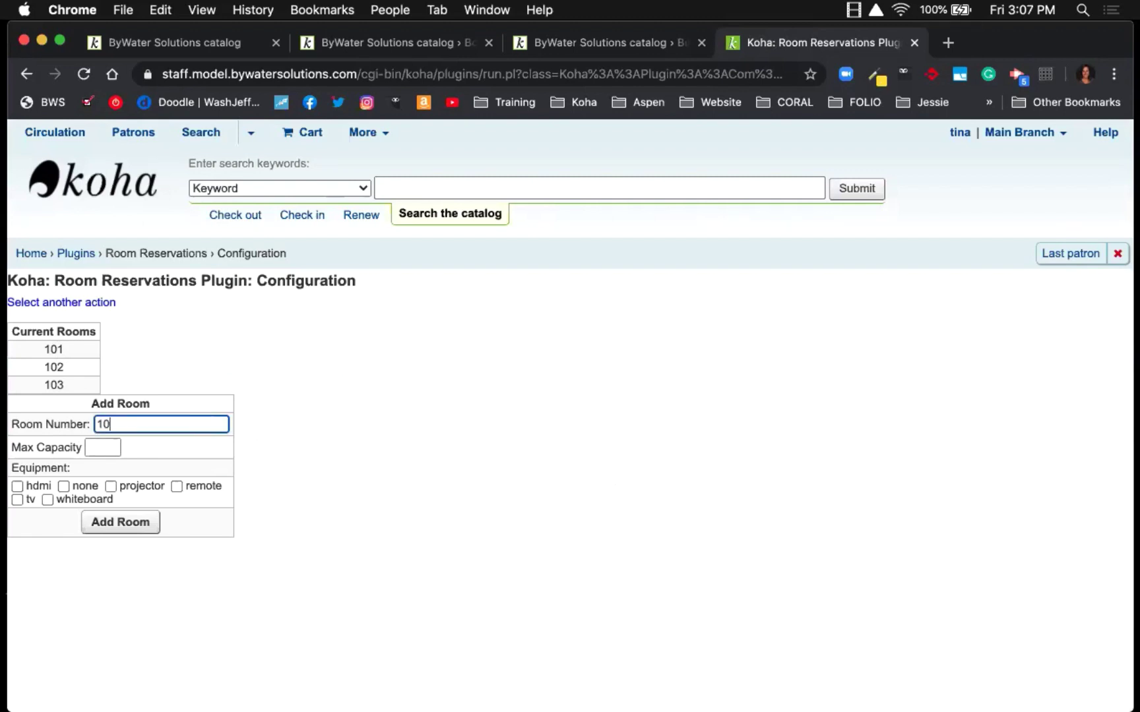
type("4")
left_click(95, 446)
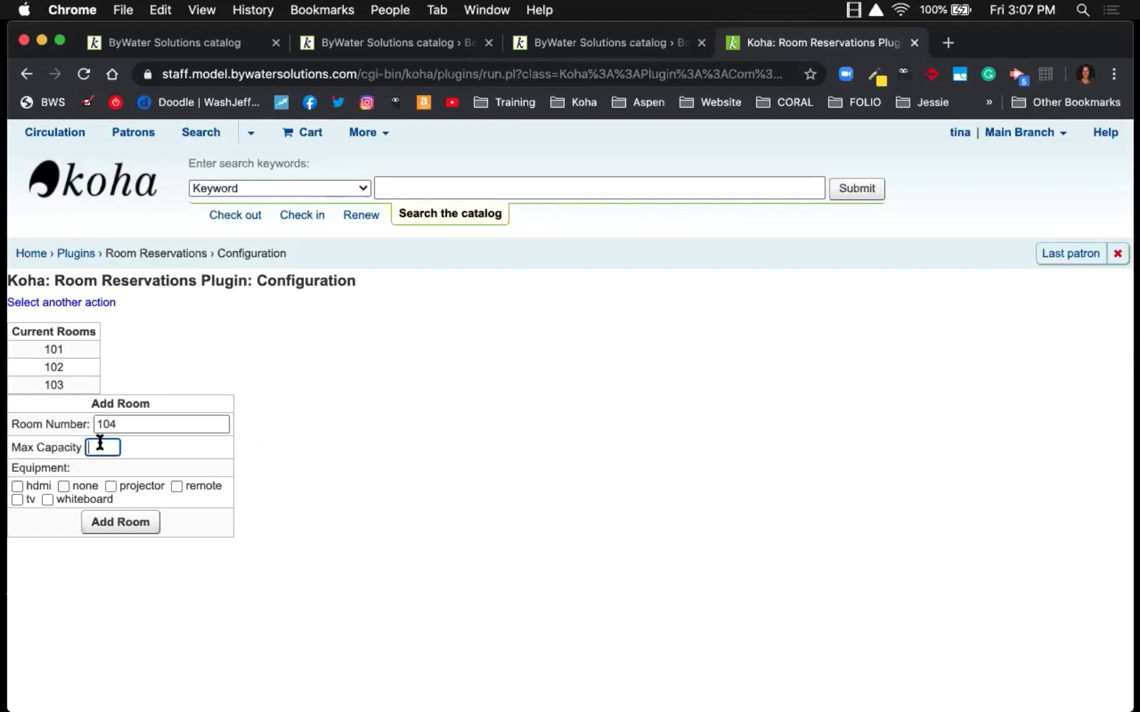
type("10")
left_click(46, 499)
left_click(120, 524)
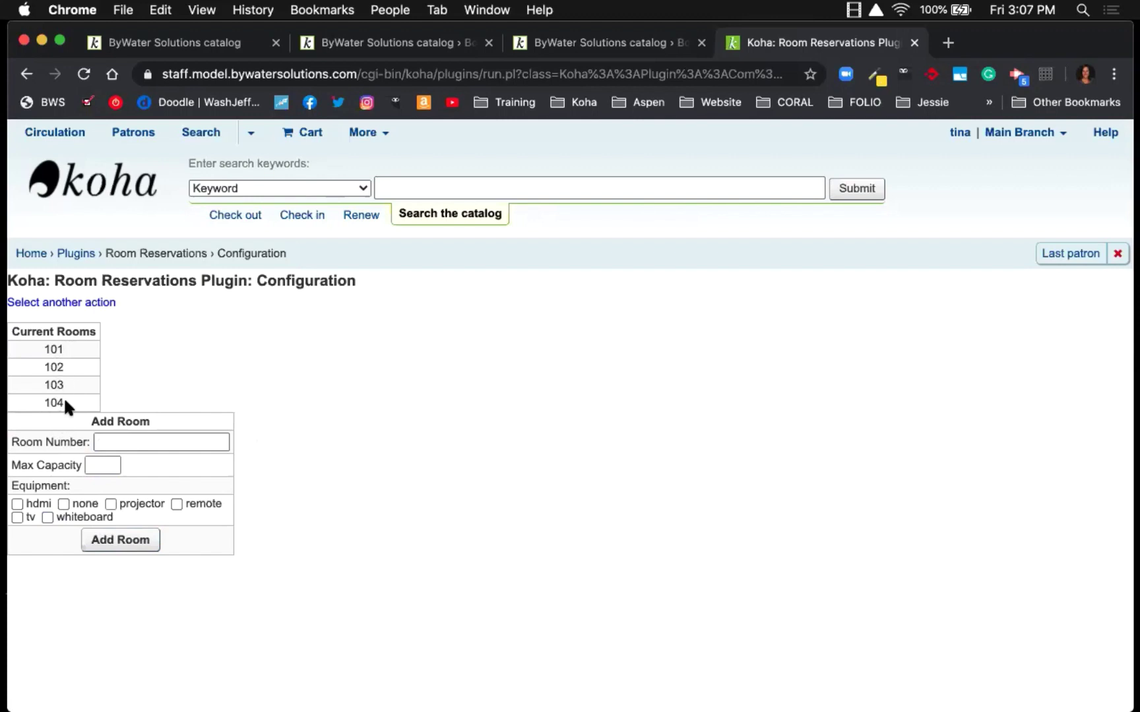
- Add 'alexa' as a new piece of room equipment
left_click(76, 303)
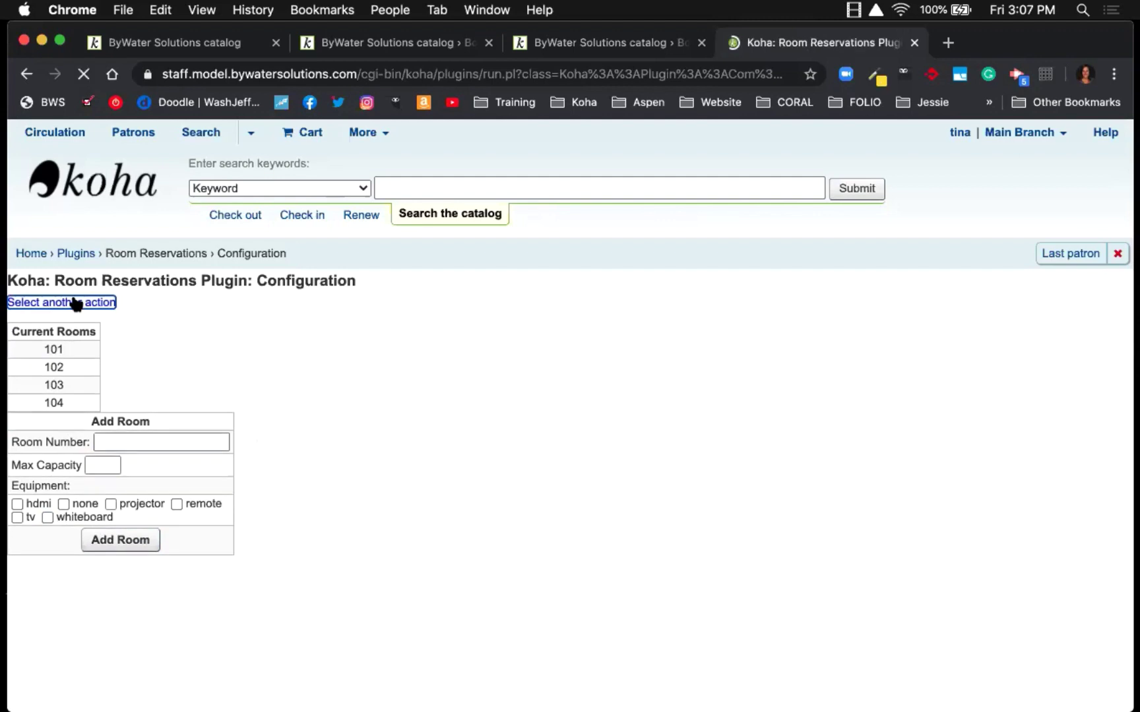
left_click(131, 366)
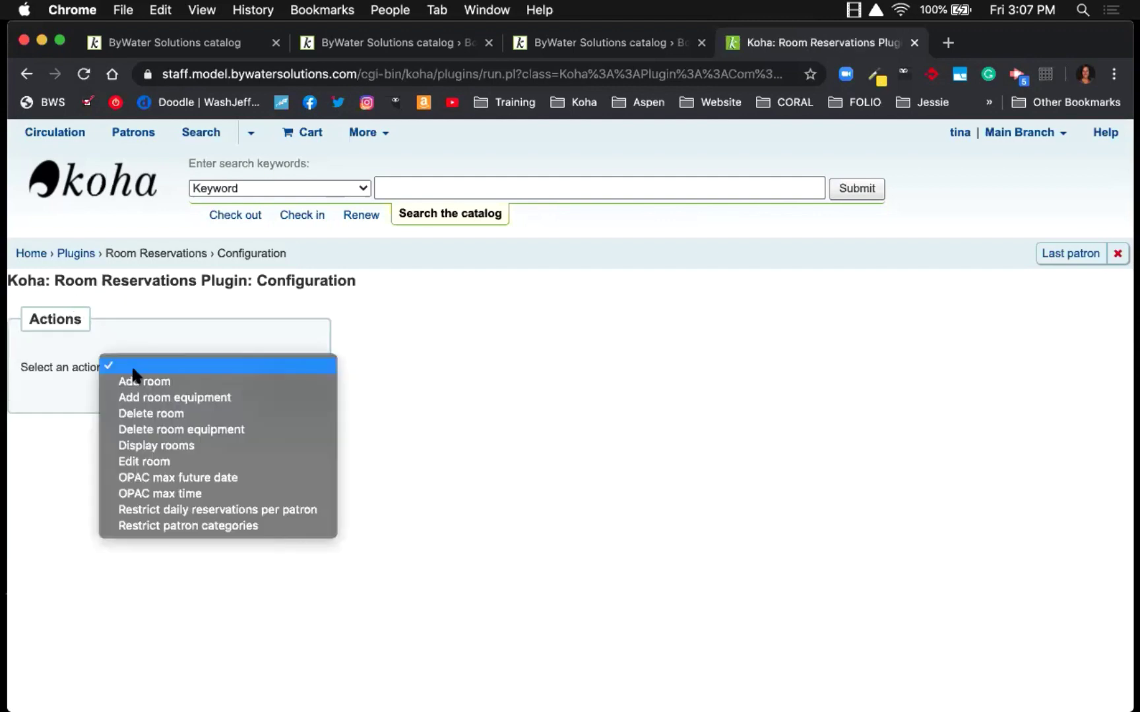
left_click(175, 397)
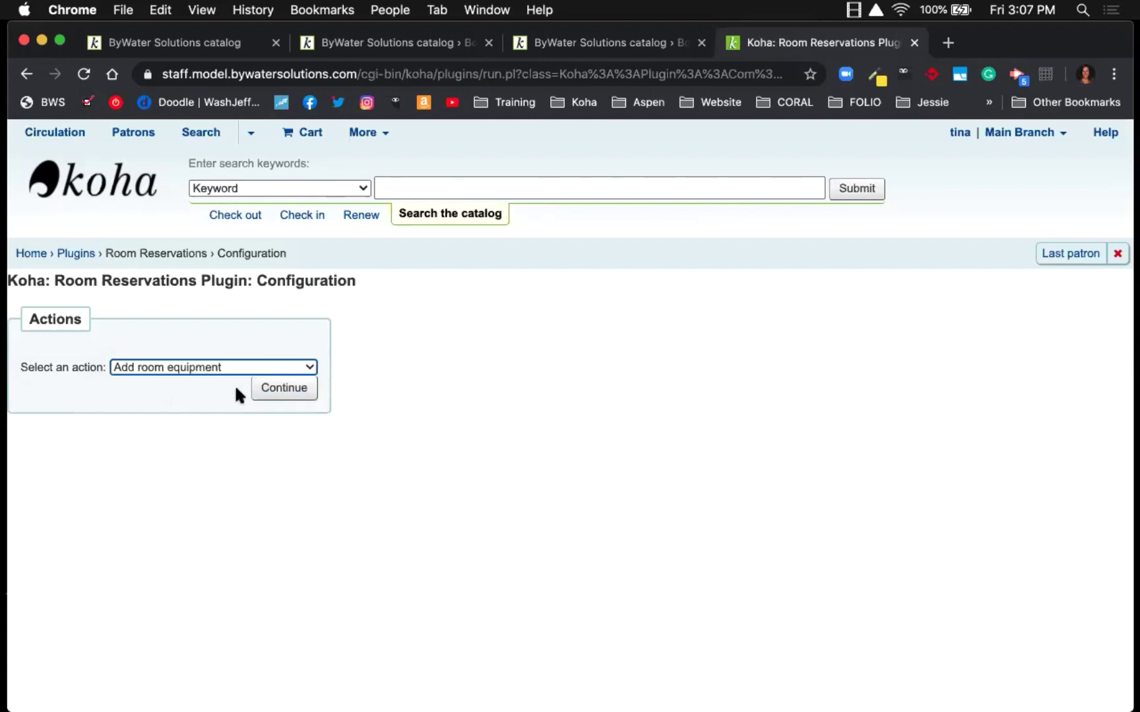
left_click(270, 389)
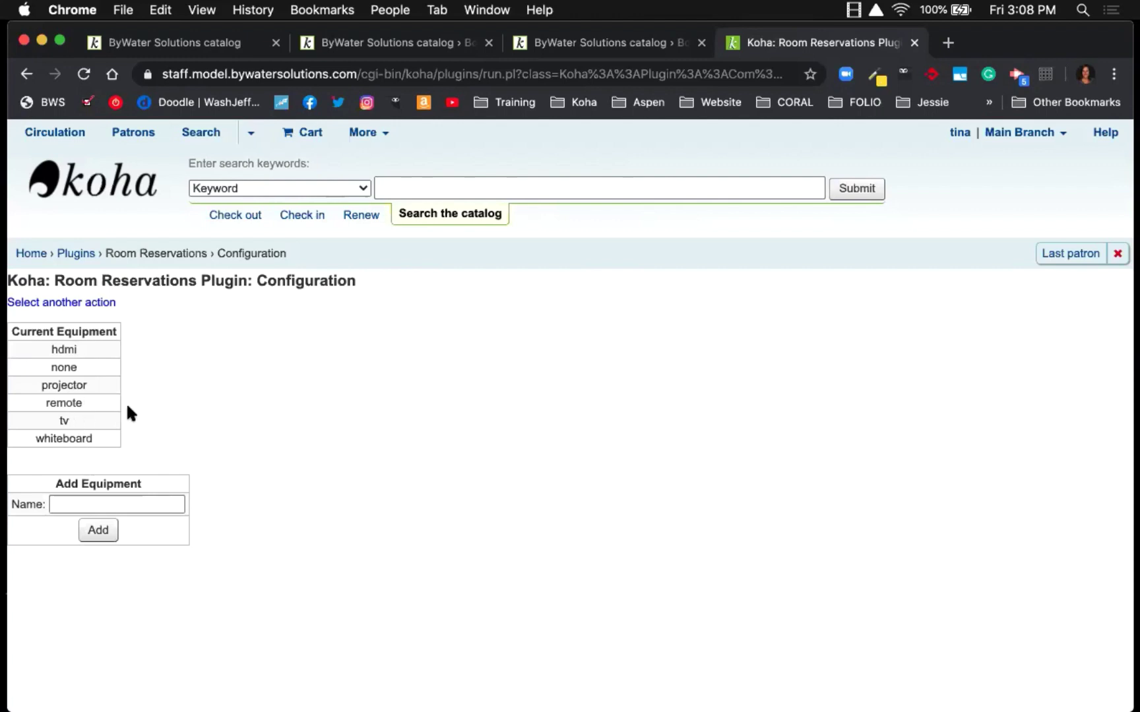
left_click(80, 502)
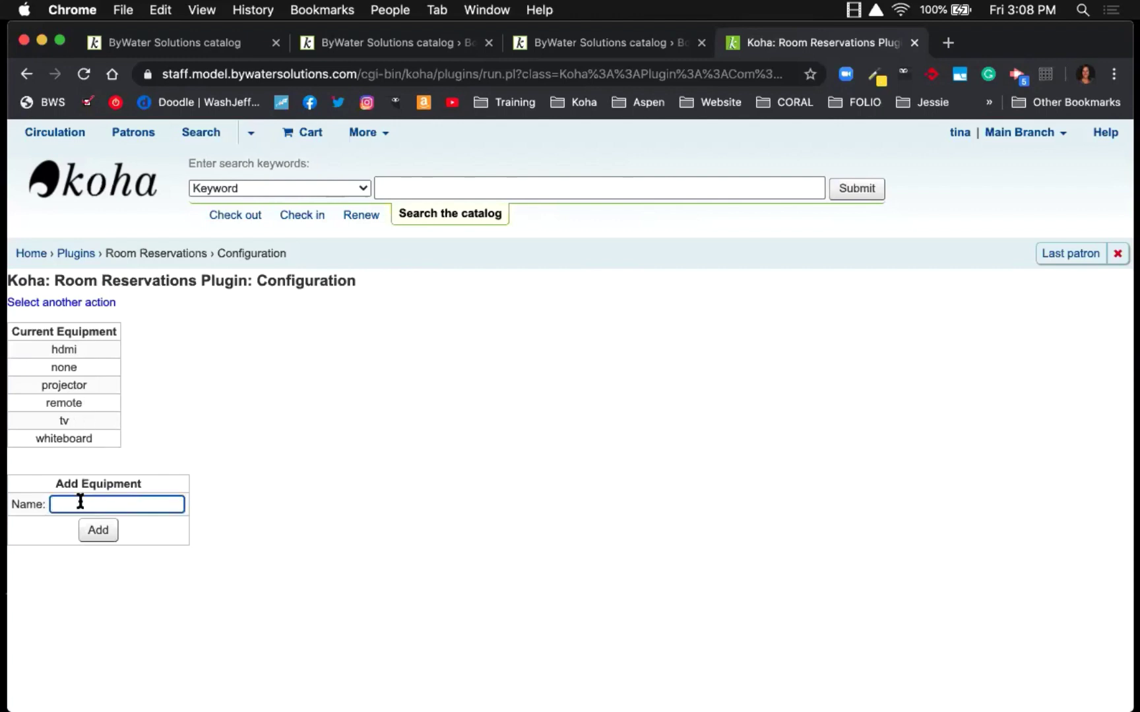
type("alexa")
left_click(97, 532)
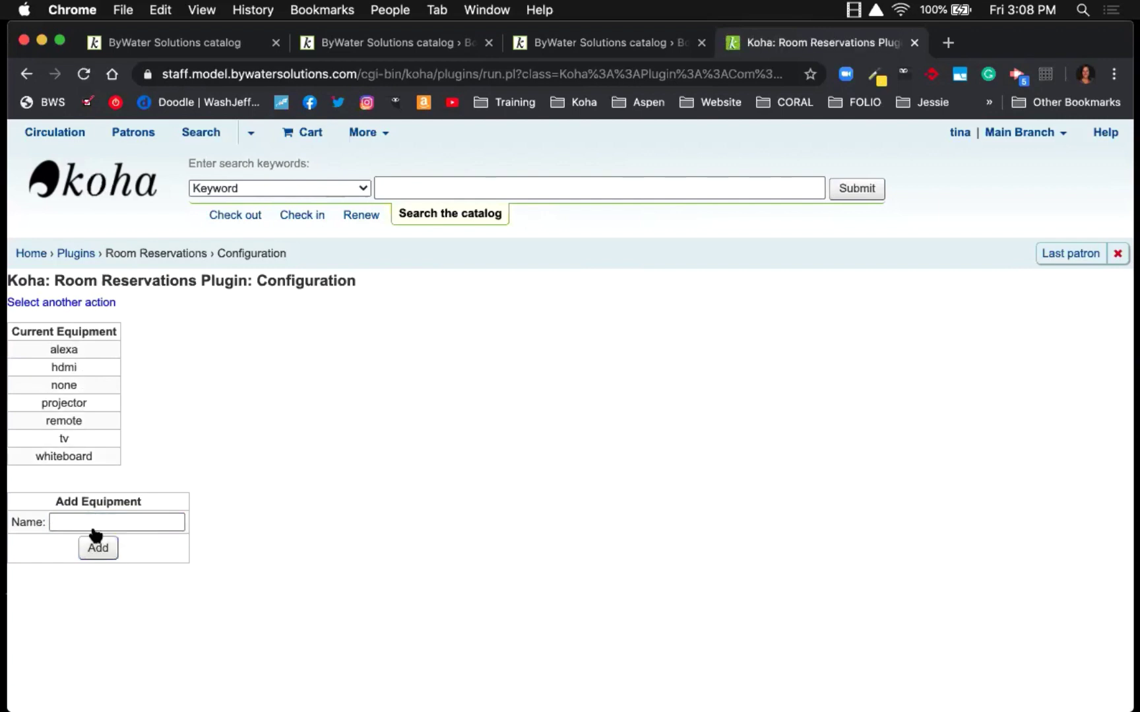
- Return to the configuration actions to find the room editing option
left_click(69, 303)
left_click(132, 366)
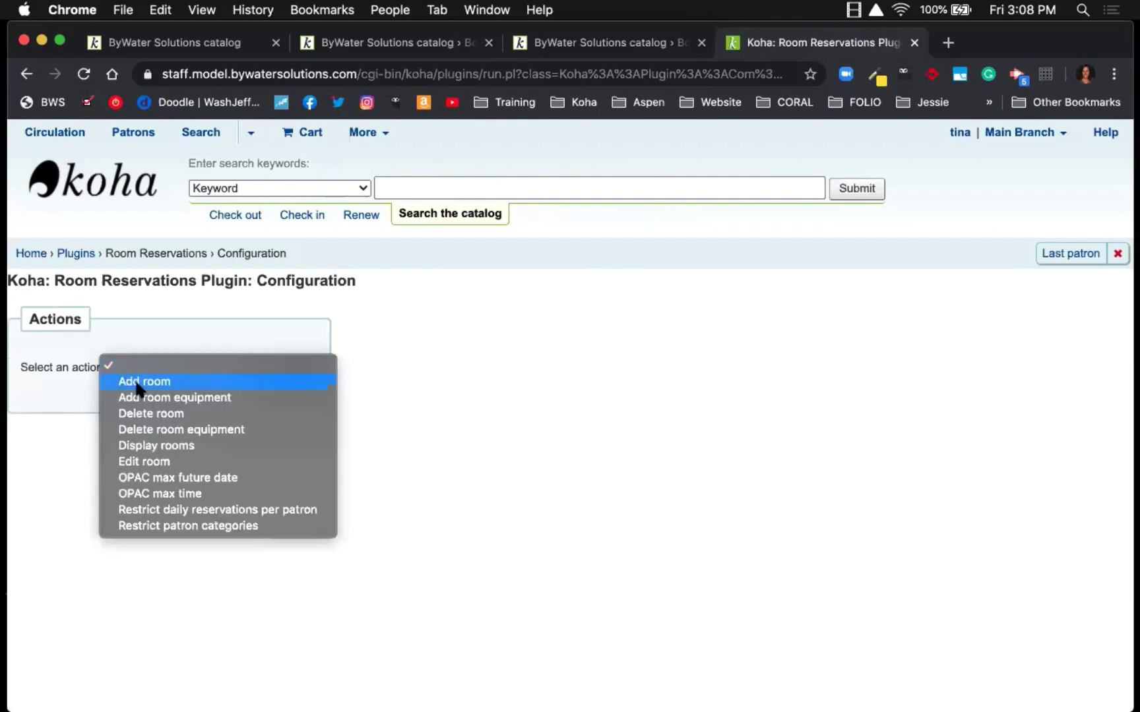
left_click(136, 382)
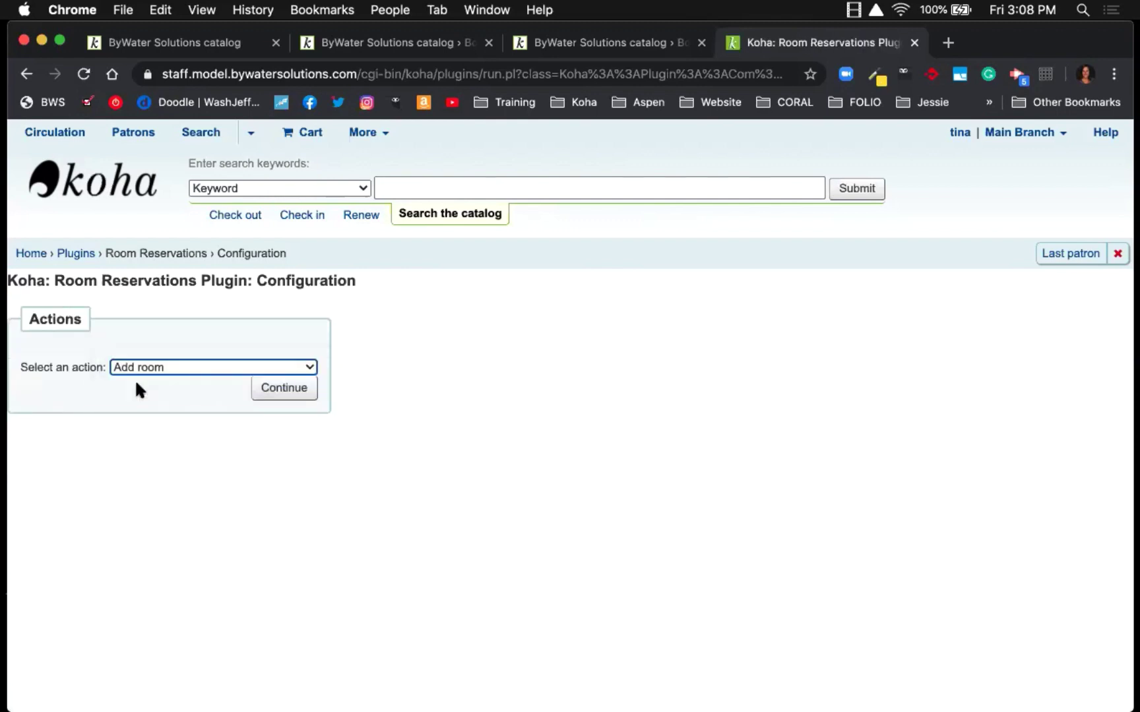
left_click(256, 367)
- Edit room 102's equipment to include alexa and update it
left_click(187, 446)
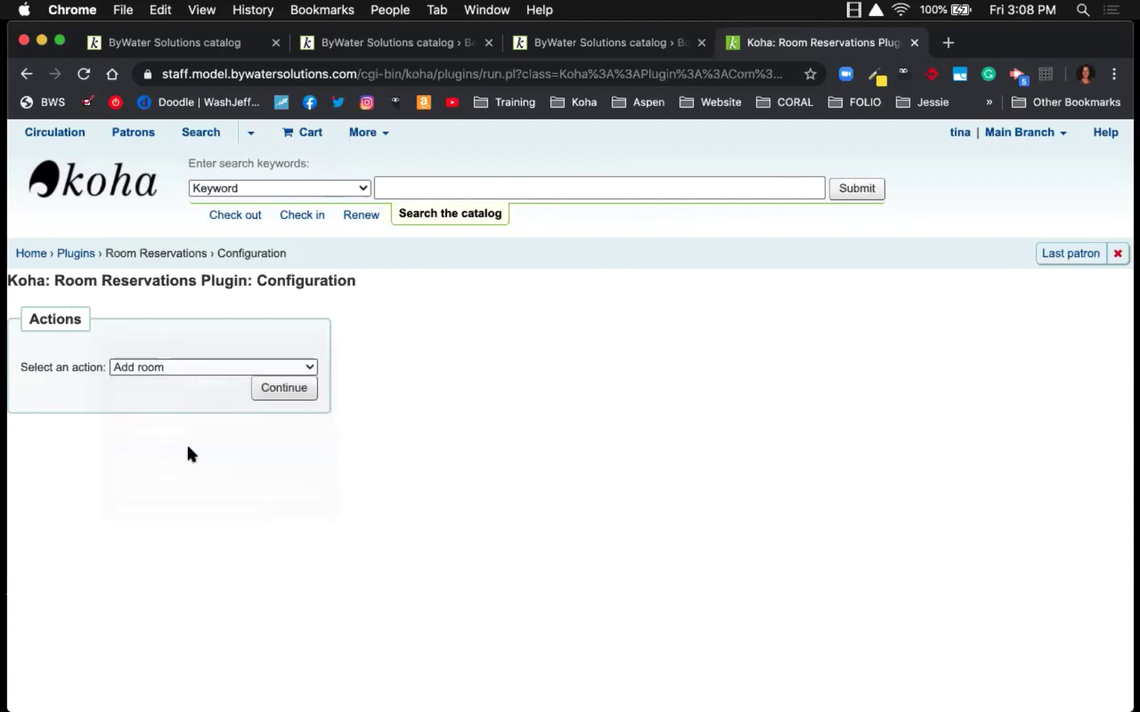
left_click(276, 388)
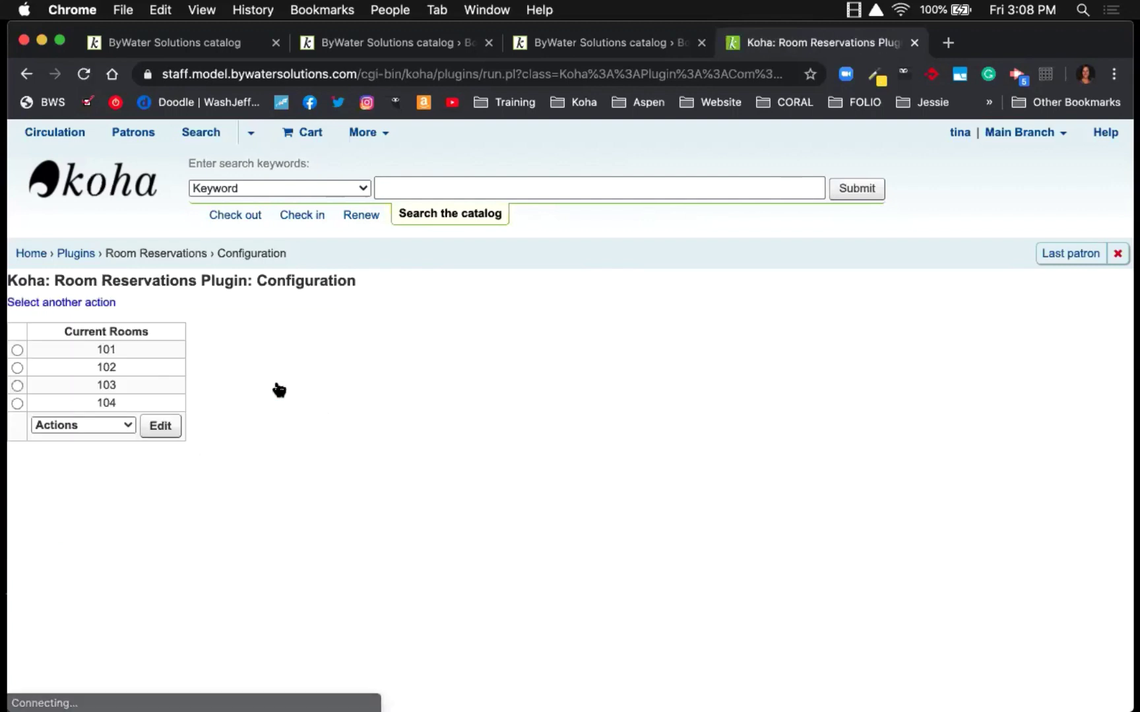
left_click(17, 367)
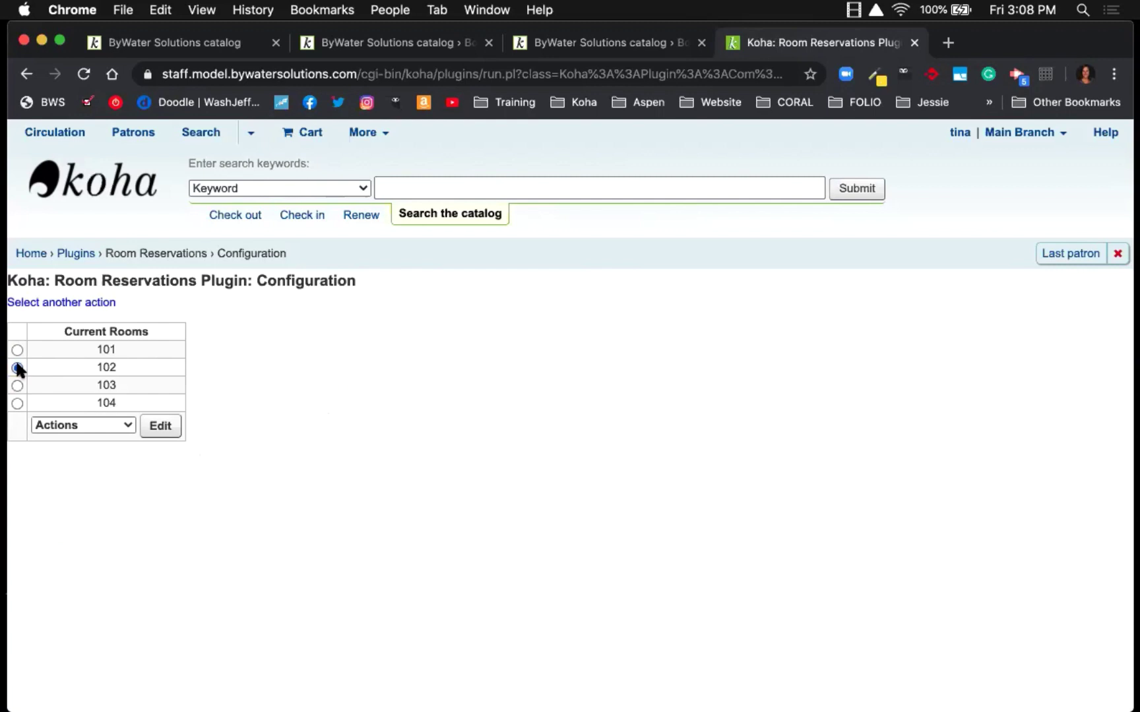
left_click(71, 427)
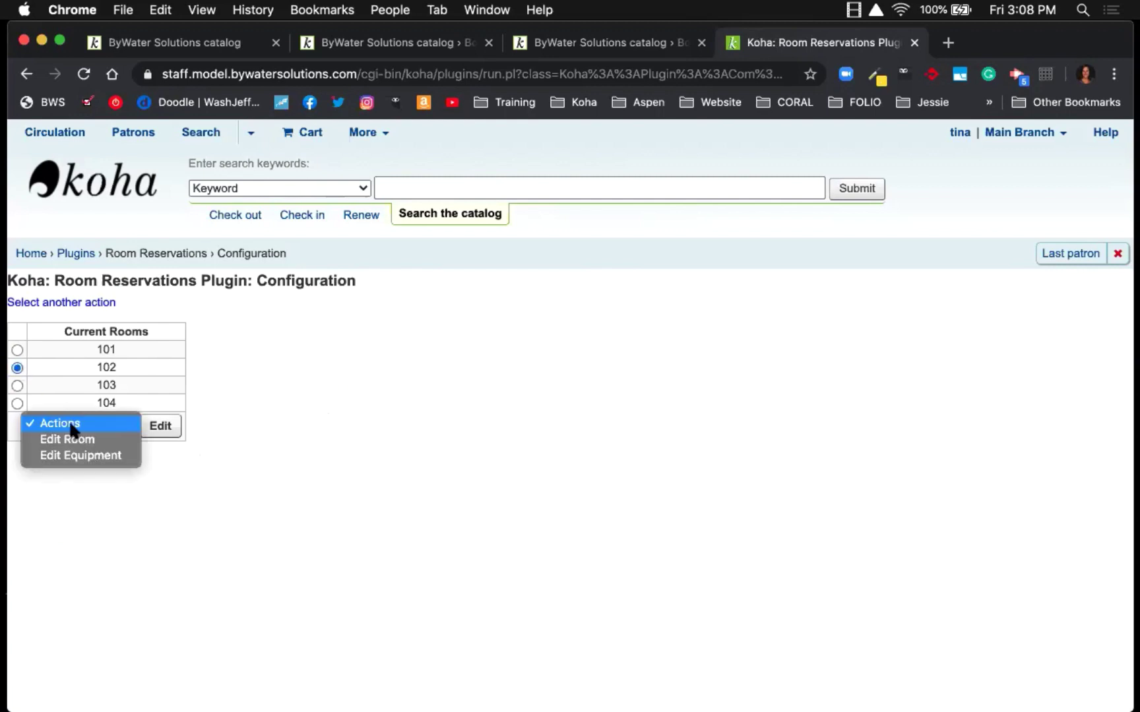
left_click(84, 457)
left_click(161, 429)
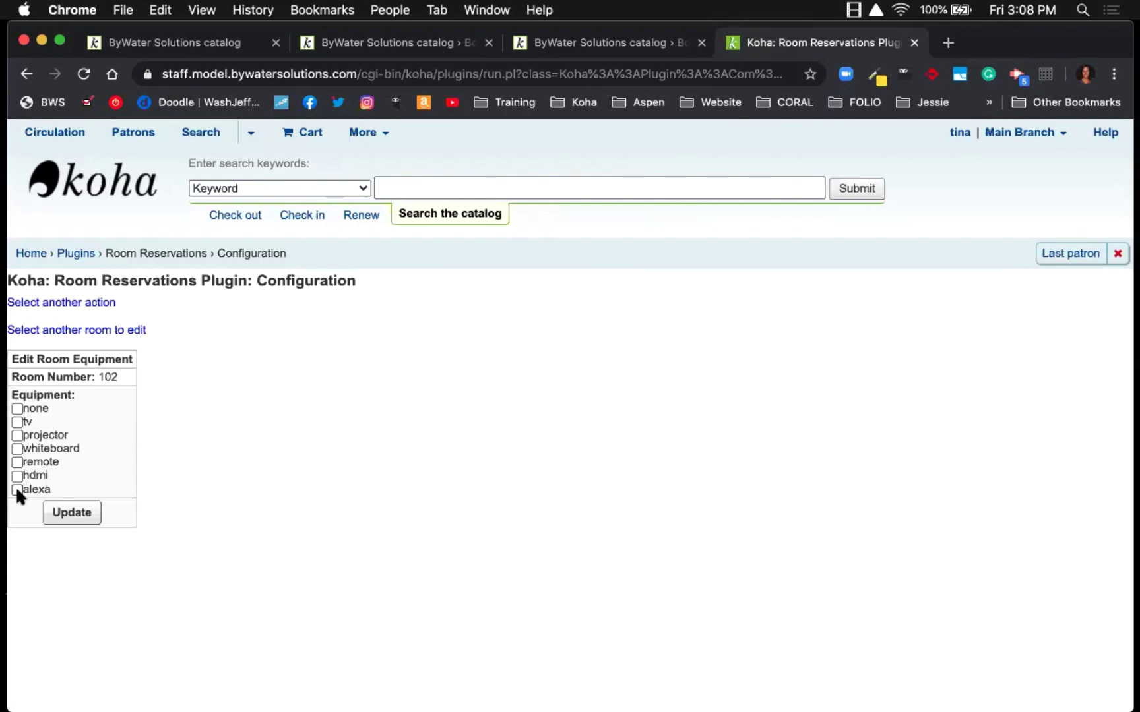
left_click(17, 489)
left_click(76, 520)
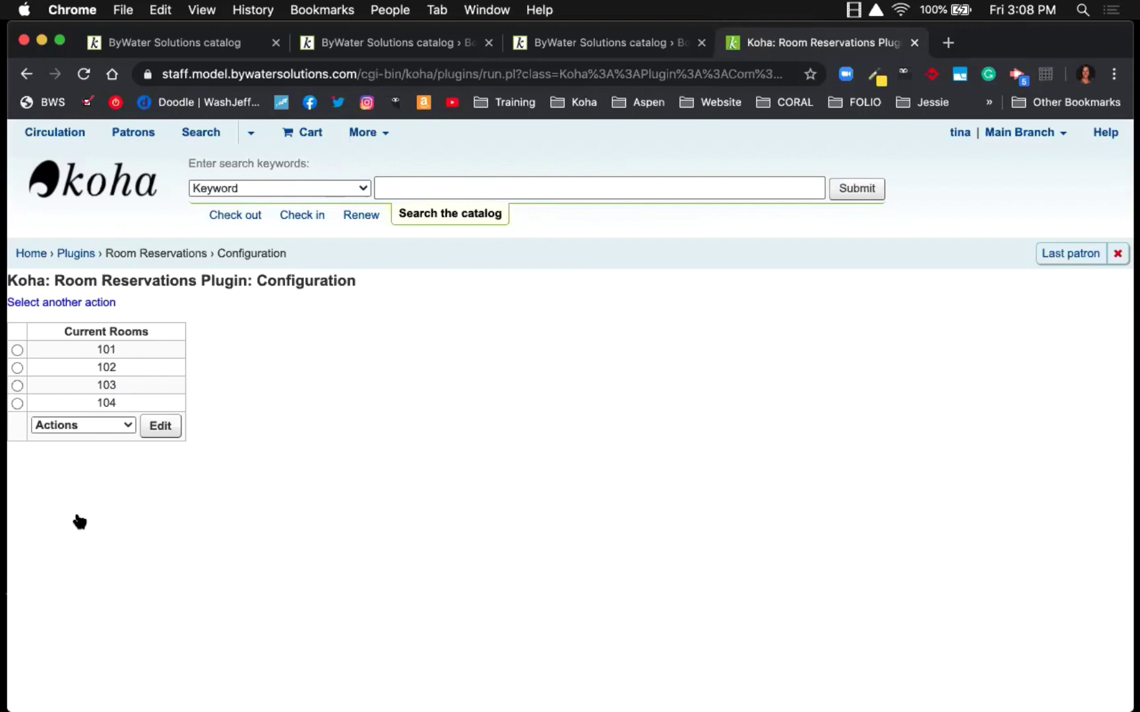
- Go back to the plugin configuration and open its action list
left_click(84, 303)
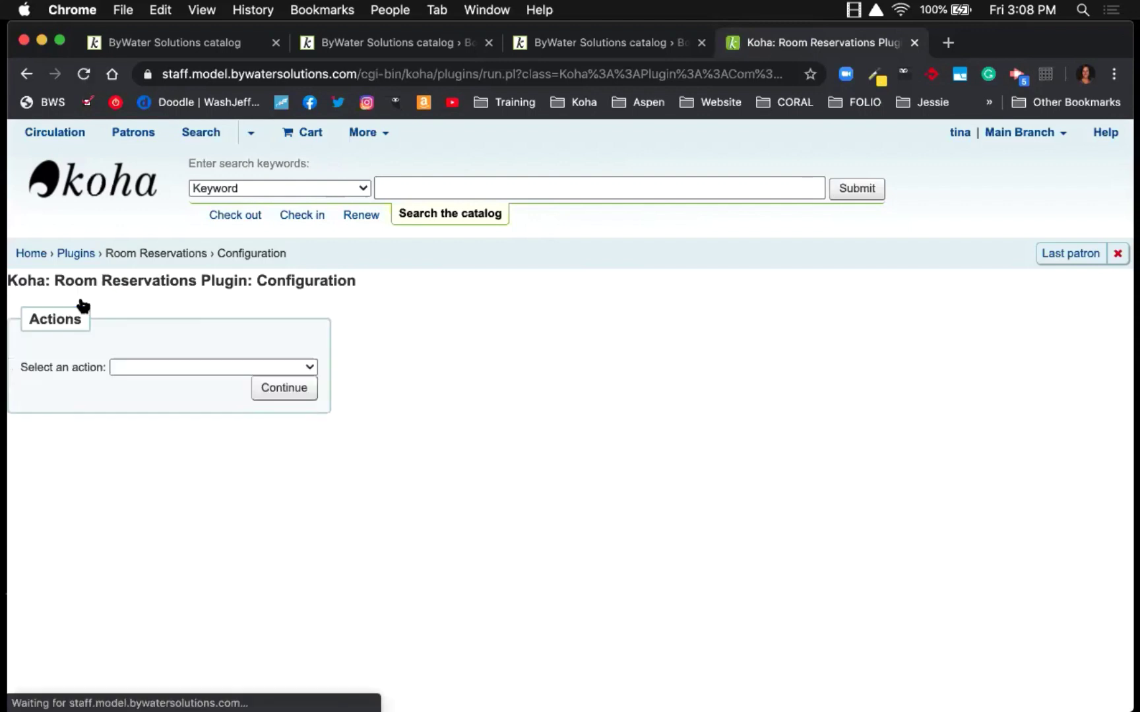
left_click(142, 366)
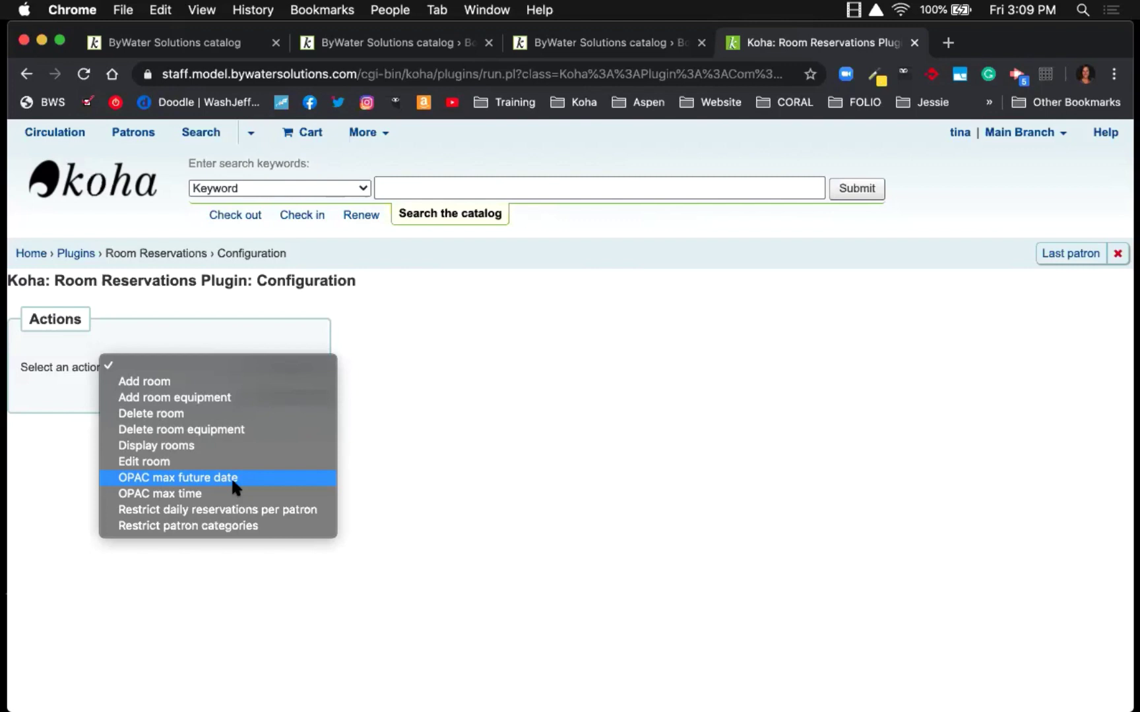
- Change the OPAC max future booking limit from 30 to 15 days
left_click(231, 478)
left_click(296, 389)
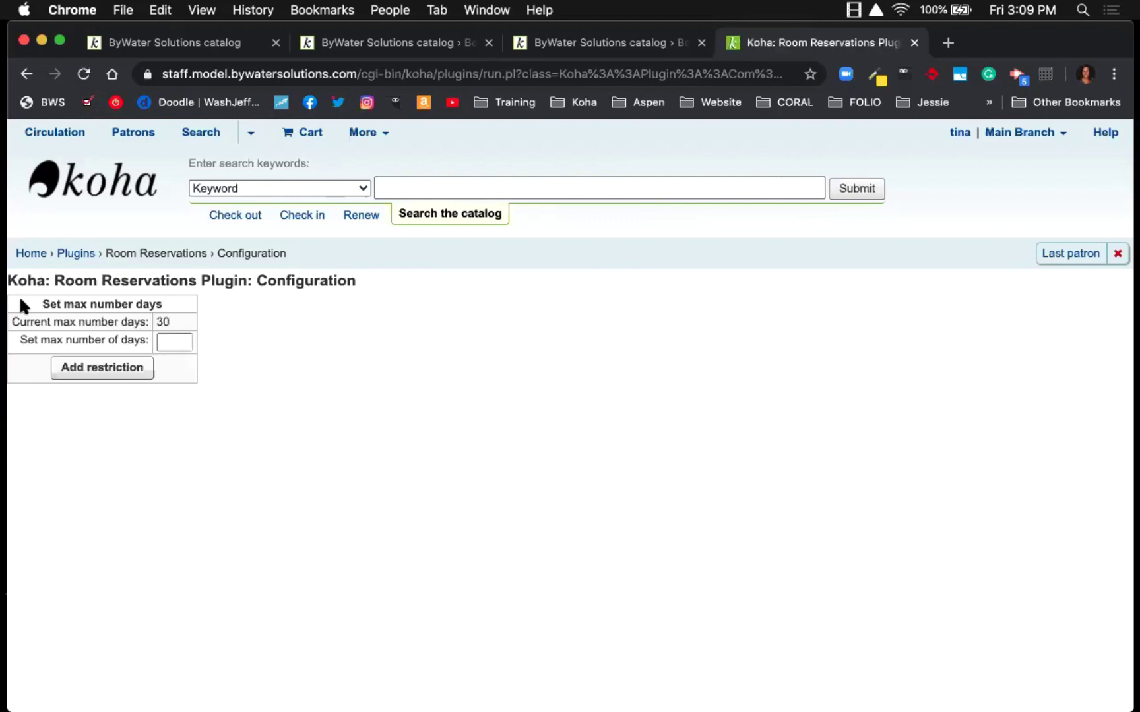
left_click_drag(14, 321, 156, 326)
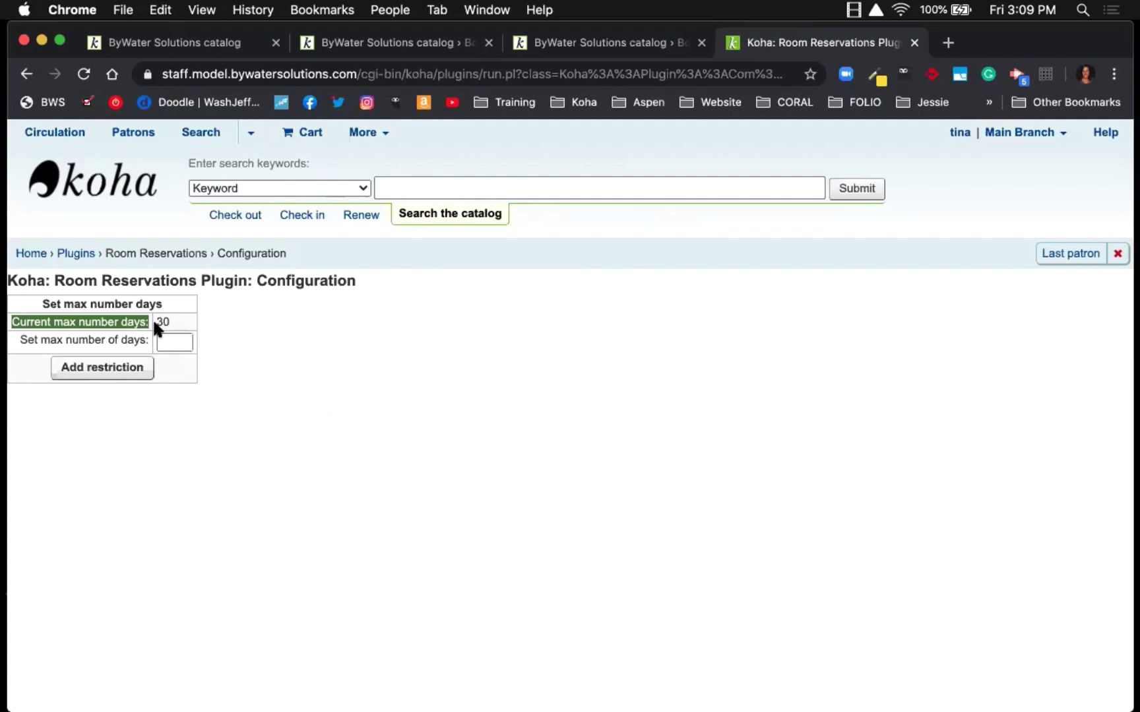
left_click(184, 339)
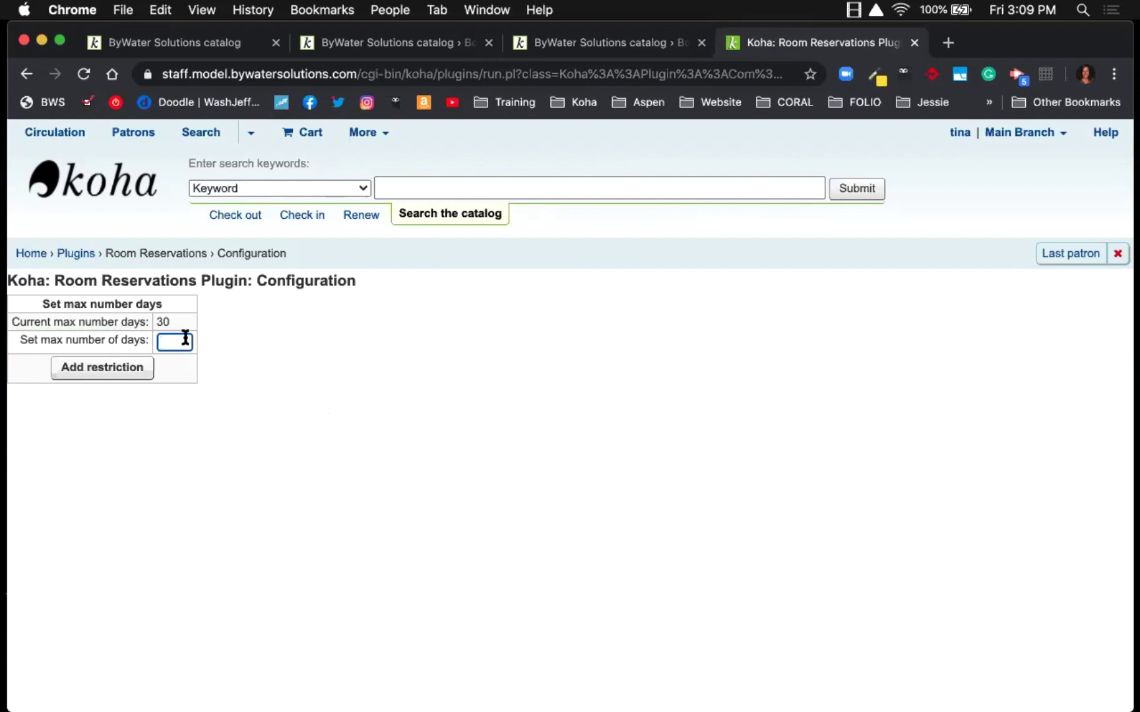
type("15")
left_click(113, 373)
left_click(26, 75)
left_click(27, 74)
- Review the OPAC max reservation time, leave it at 120 minutes, and return to the configuration actions
left_click(208, 367)
left_click(212, 380)
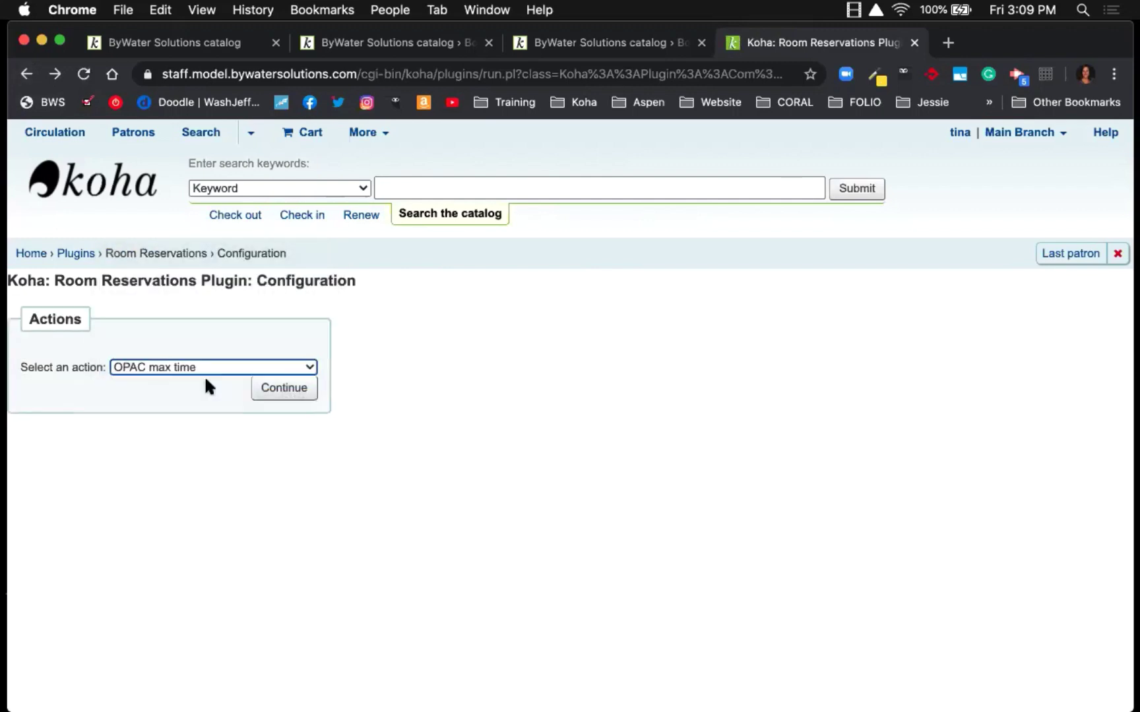
left_click(281, 393)
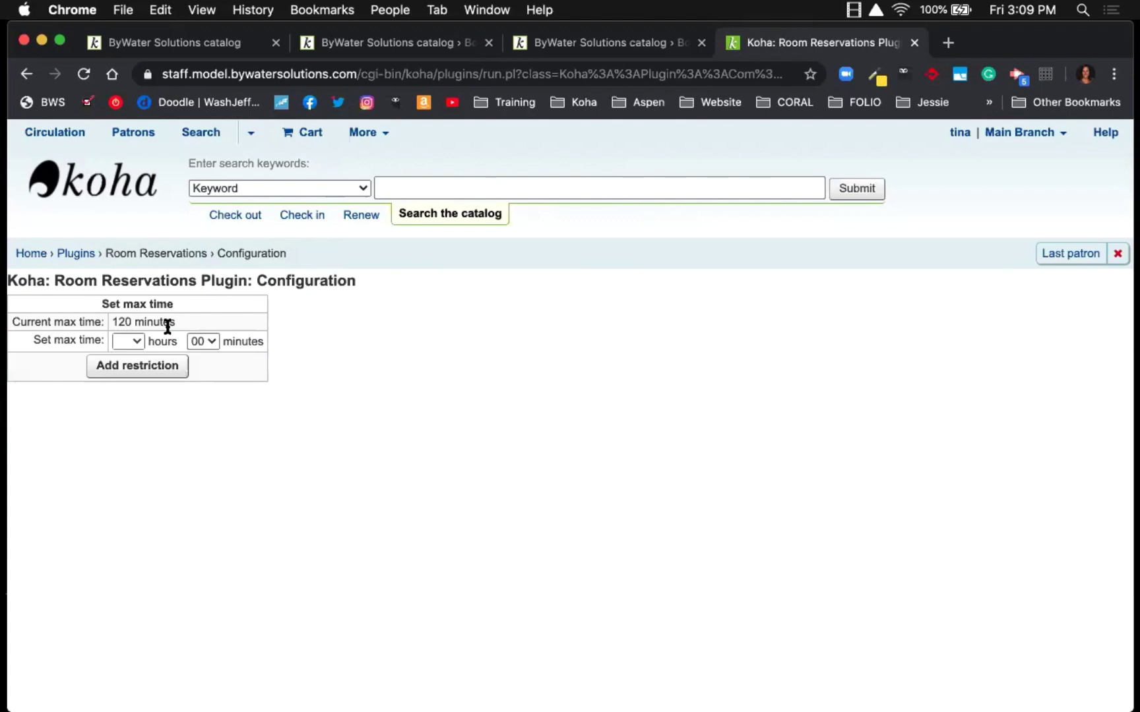
left_click(129, 341)
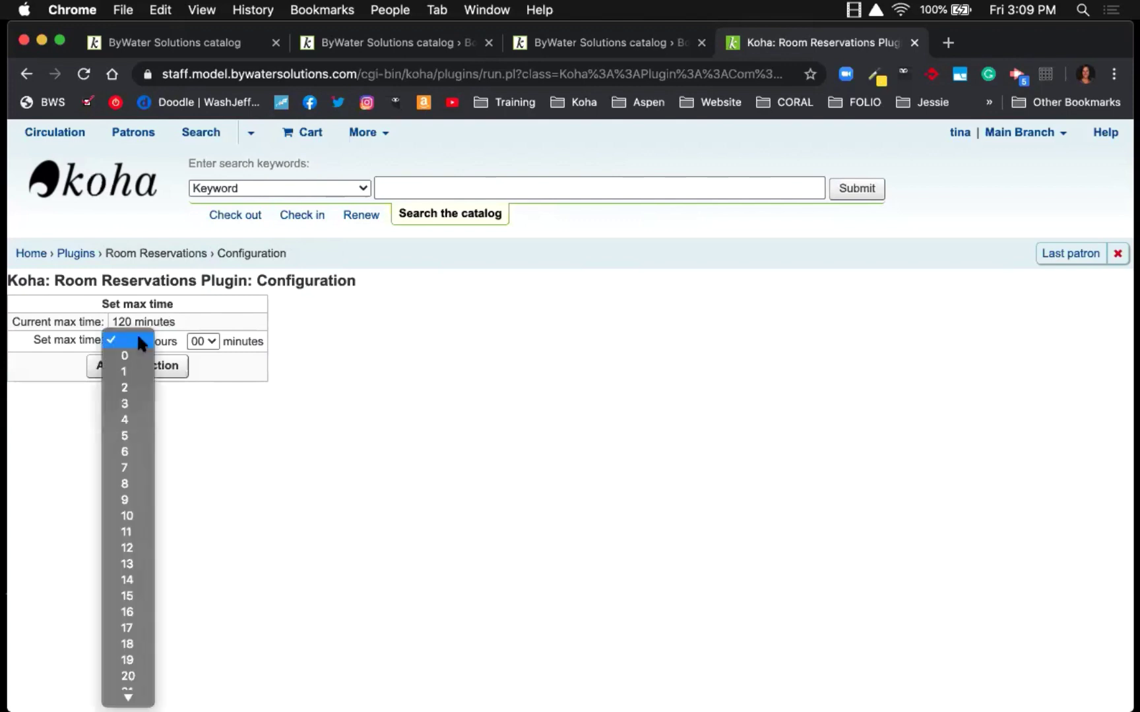
left_click(243, 446)
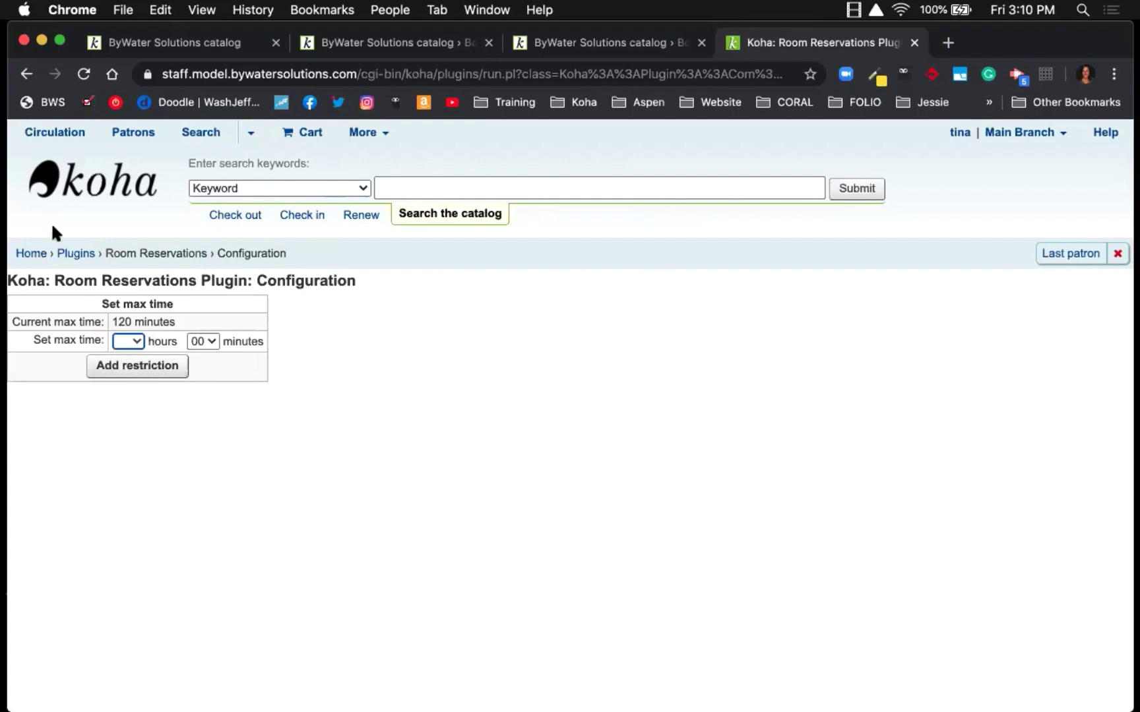
left_click(28, 75)
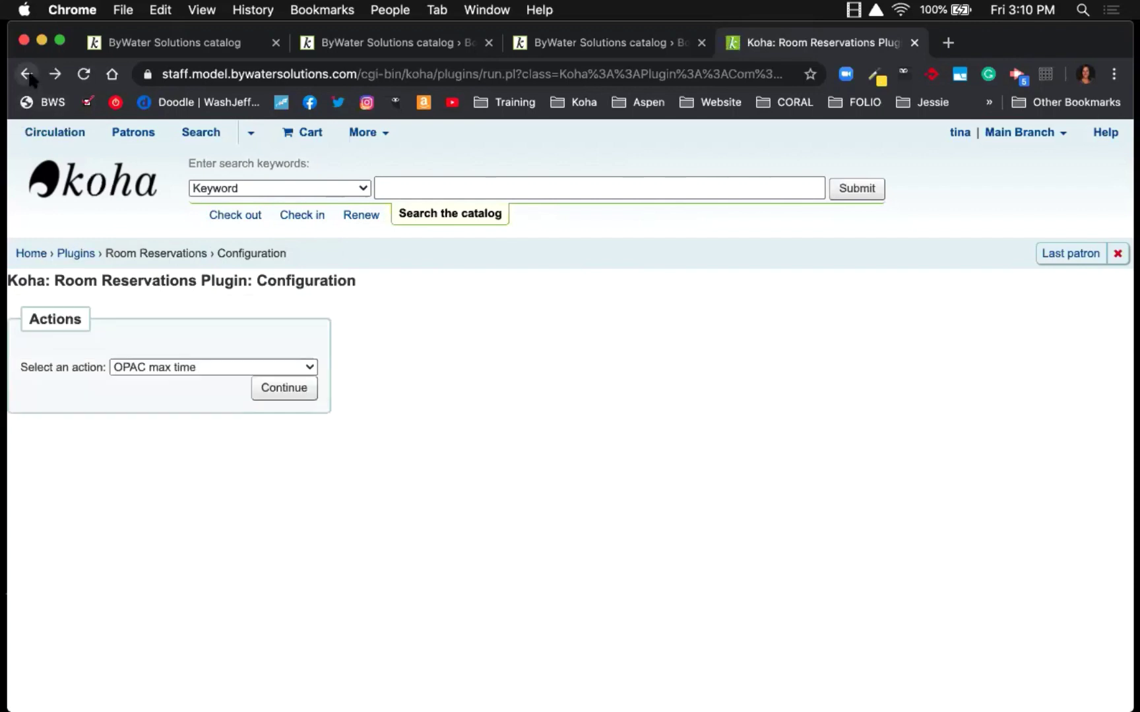
left_click(119, 367)
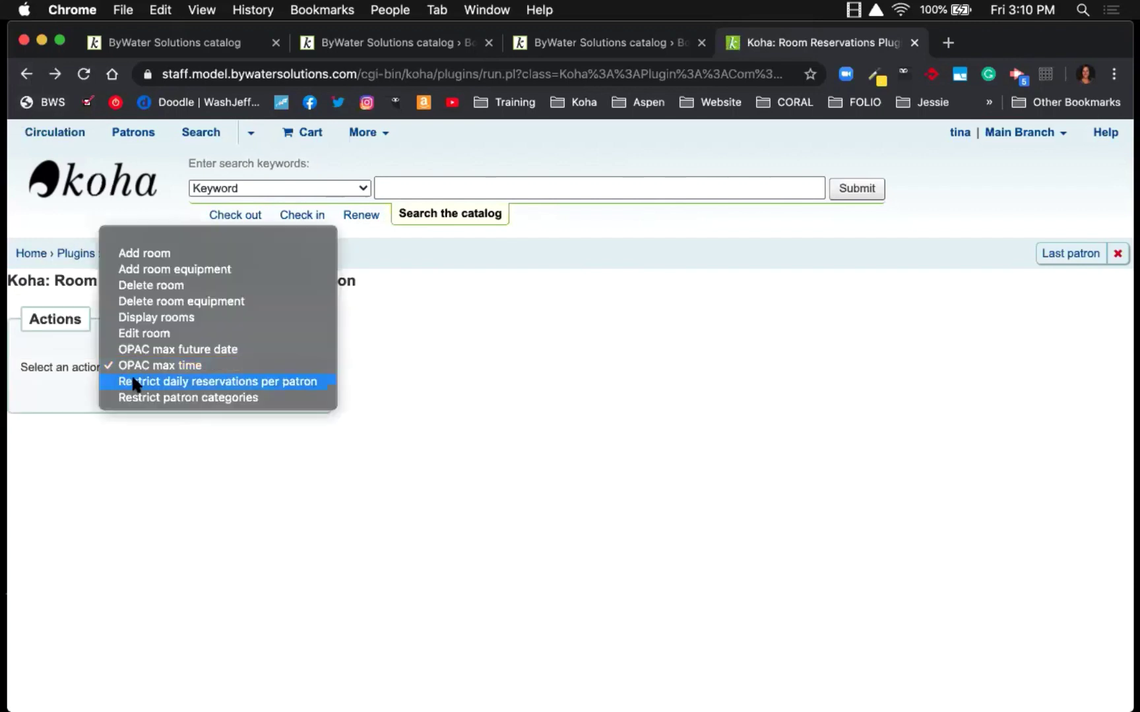
left_click(135, 382)
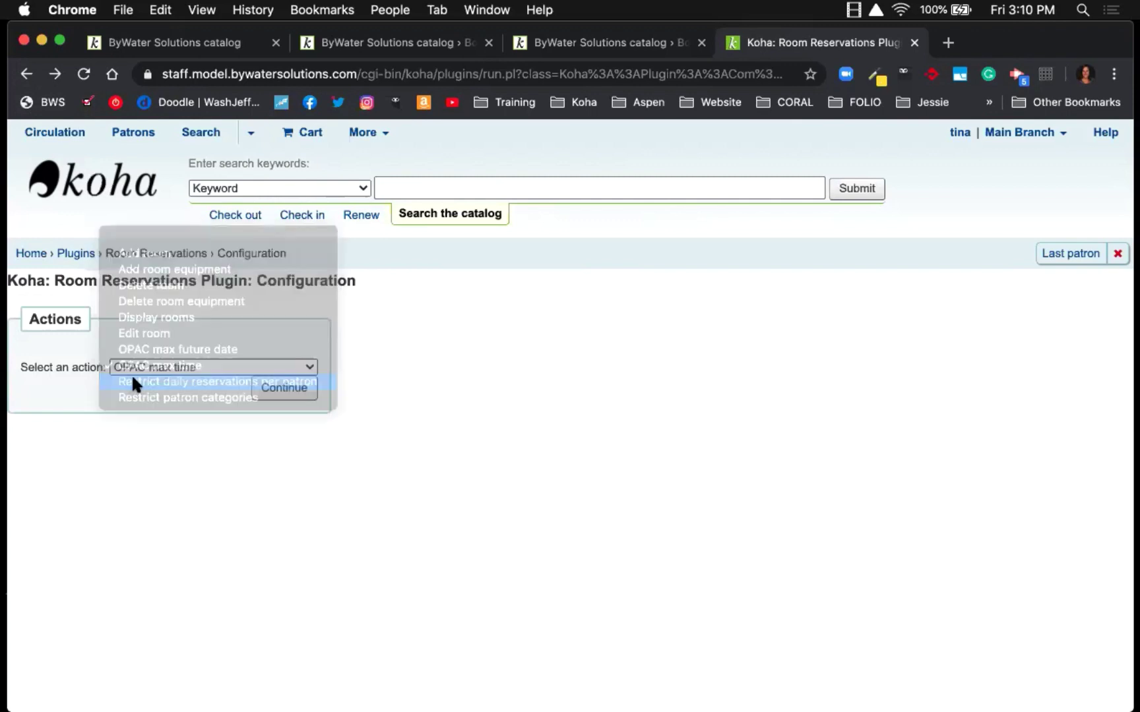
left_click(292, 389)
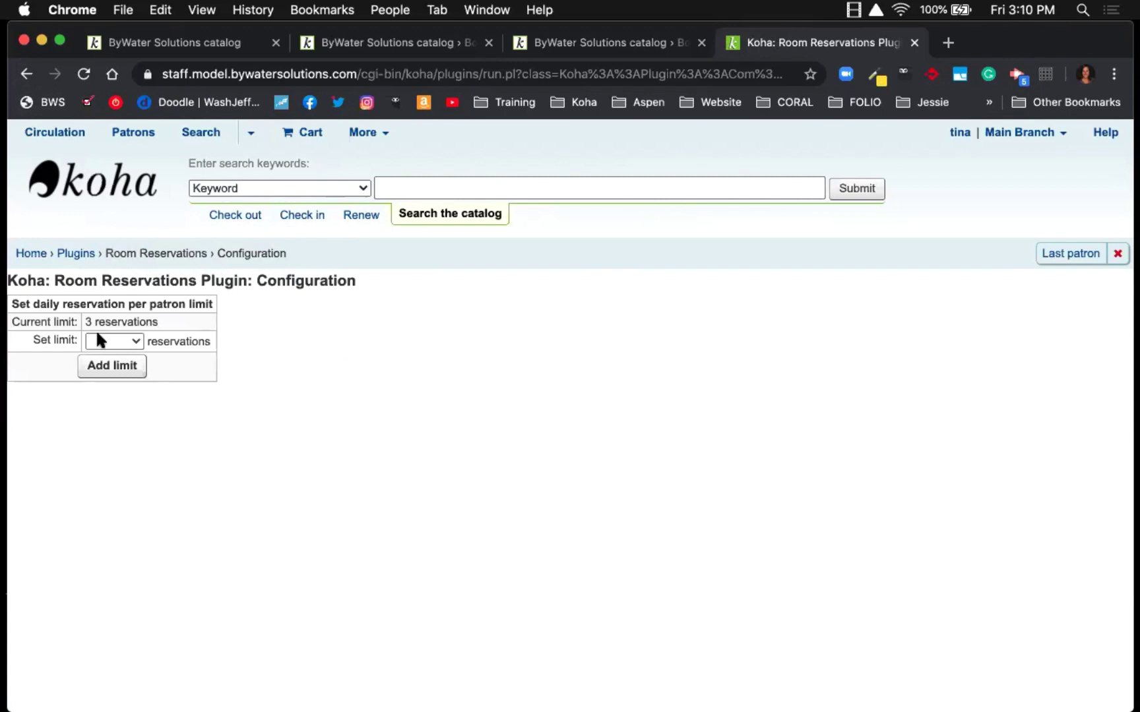
left_click(137, 341)
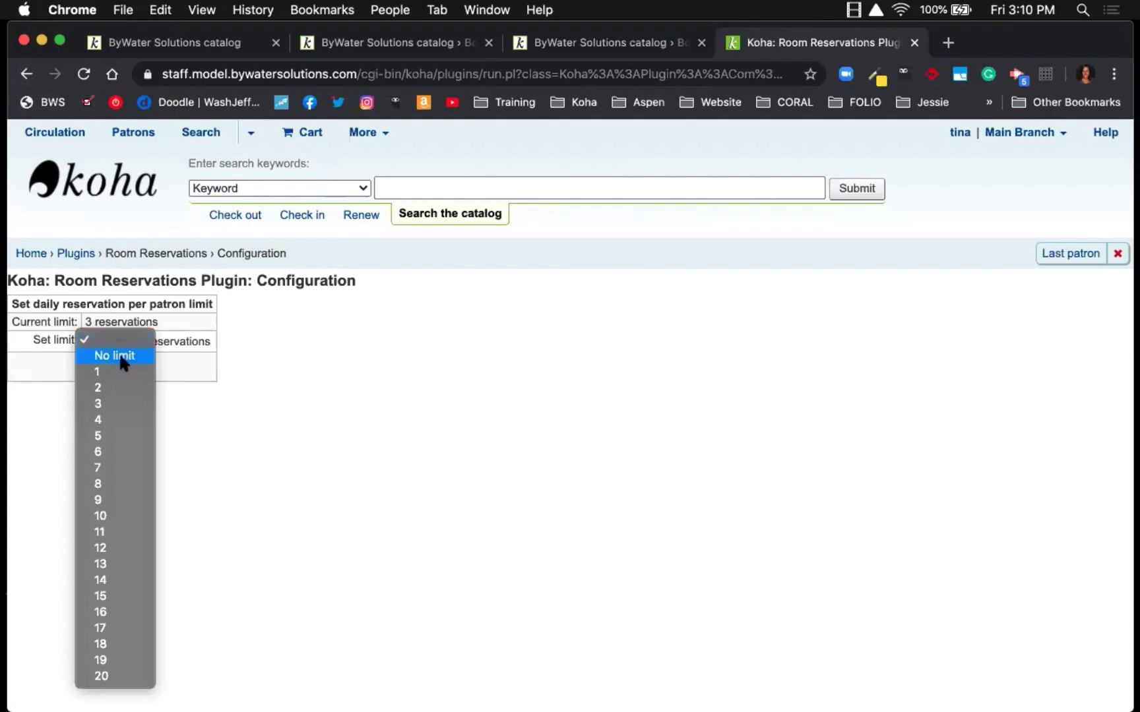
left_click(257, 495)
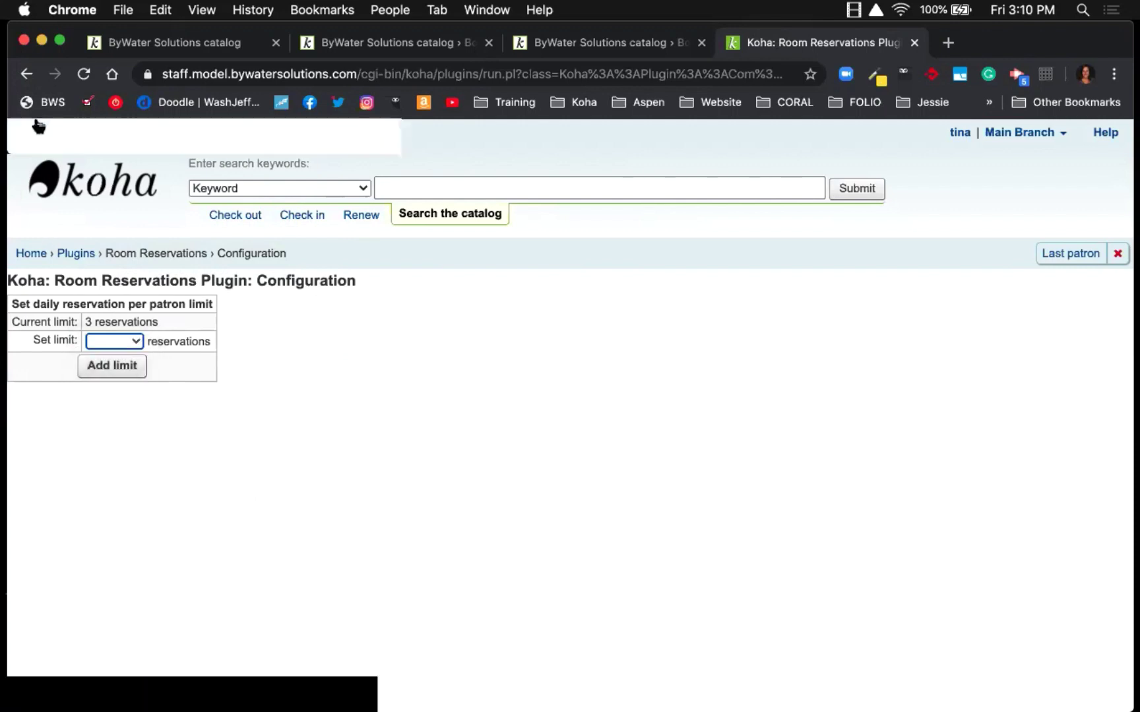
left_click(34, 65)
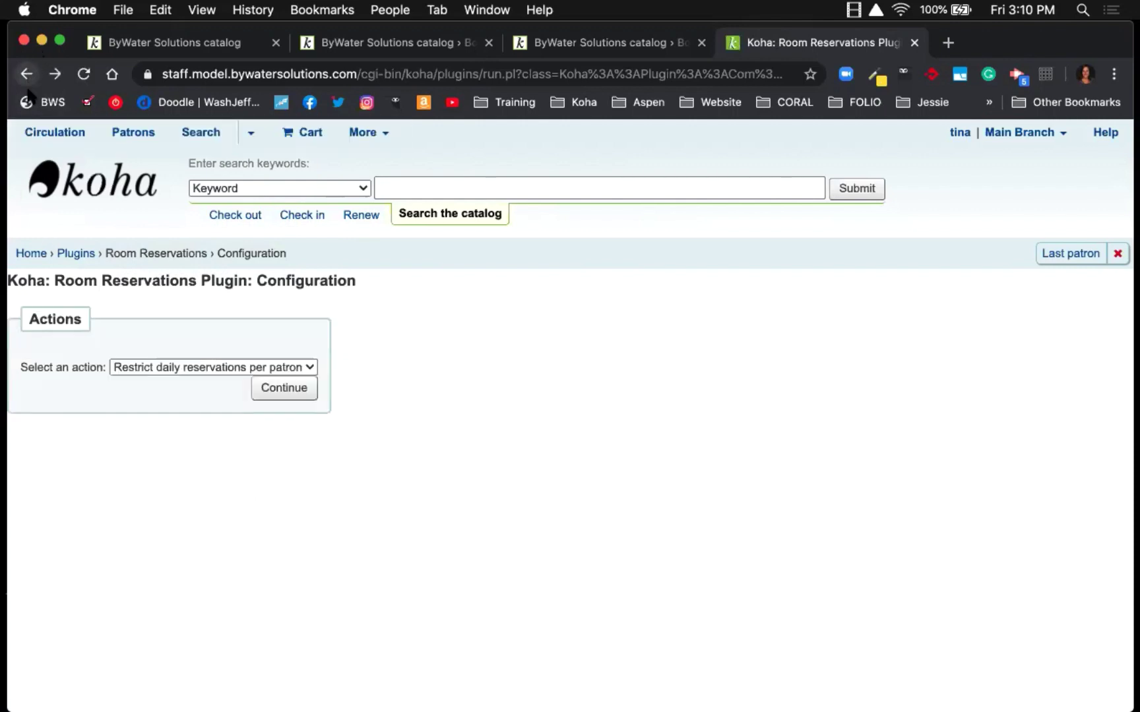
left_click(156, 366)
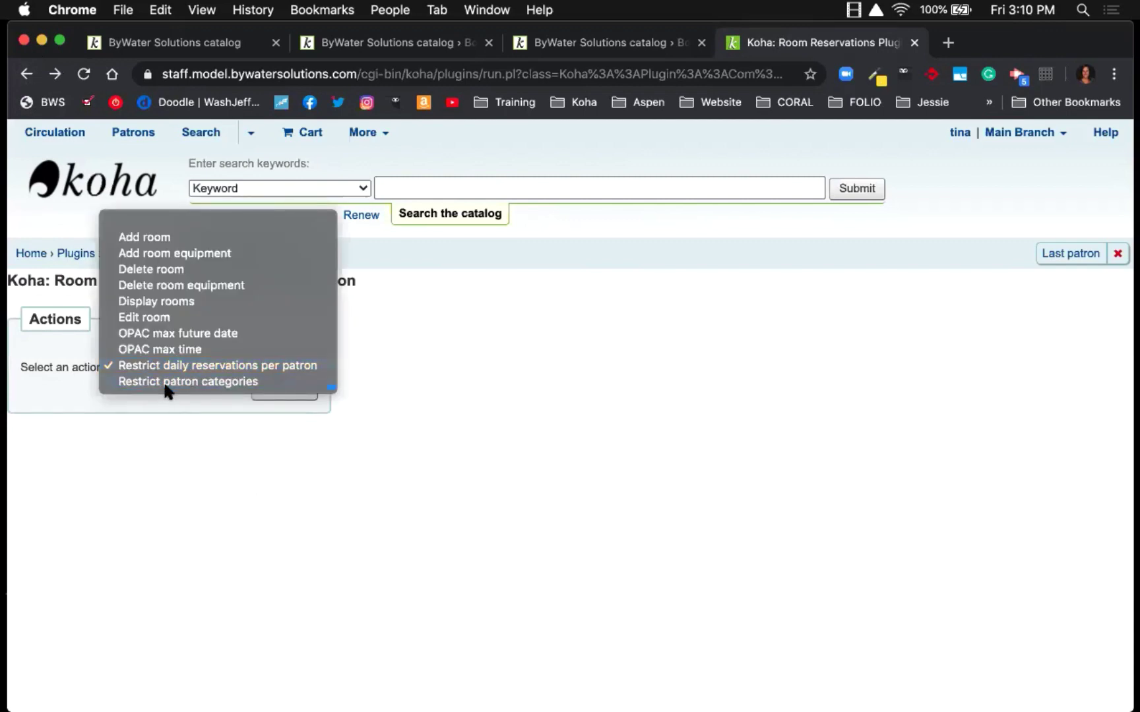
left_click(157, 386)
left_click(267, 388)
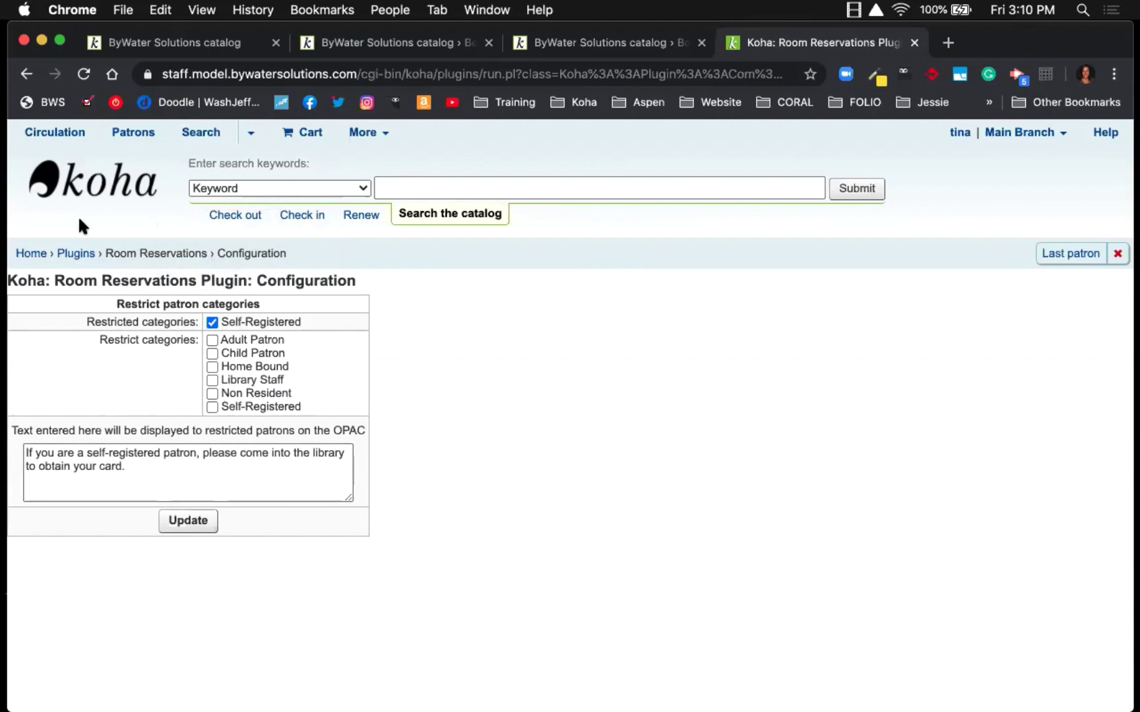
left_click(26, 75)
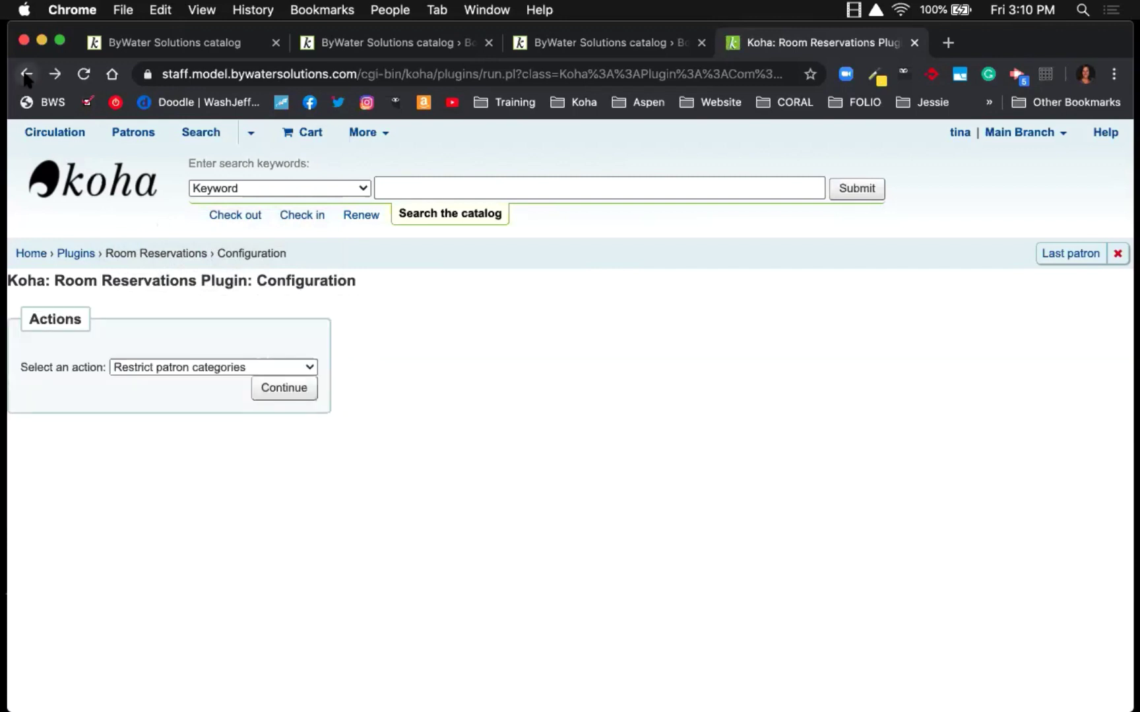
- Go back from the room 102 equipment page to the list of installed plugins
left_click(26, 75)
left_click(26, 75)
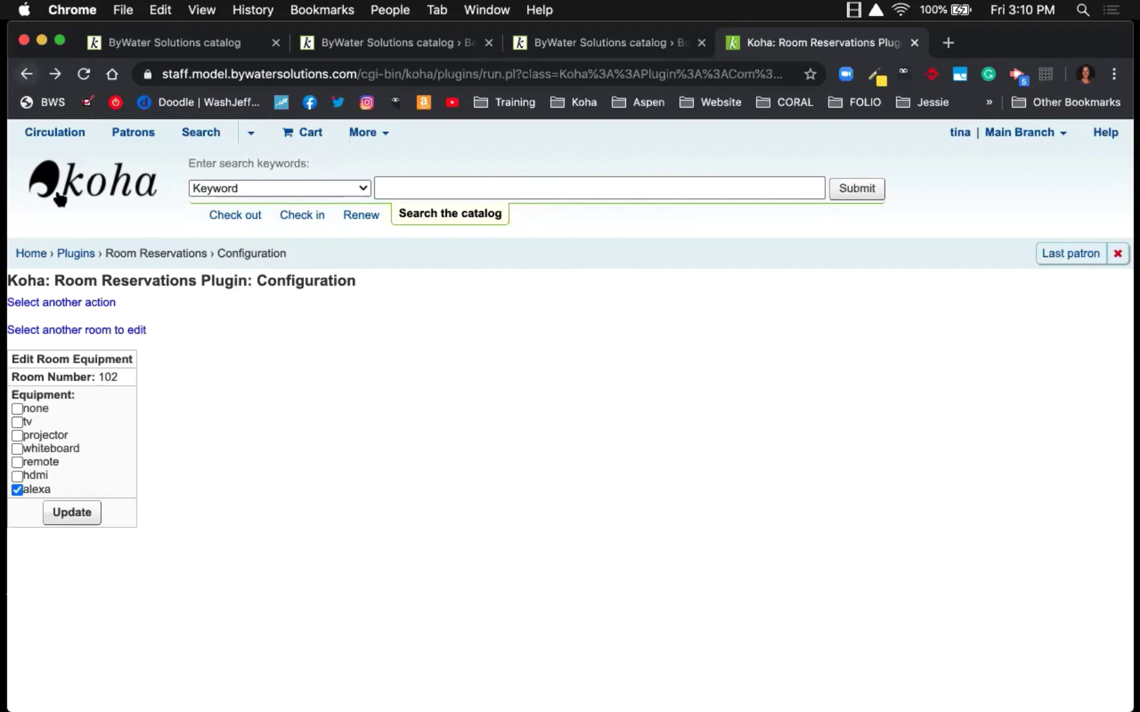
left_click(84, 255)
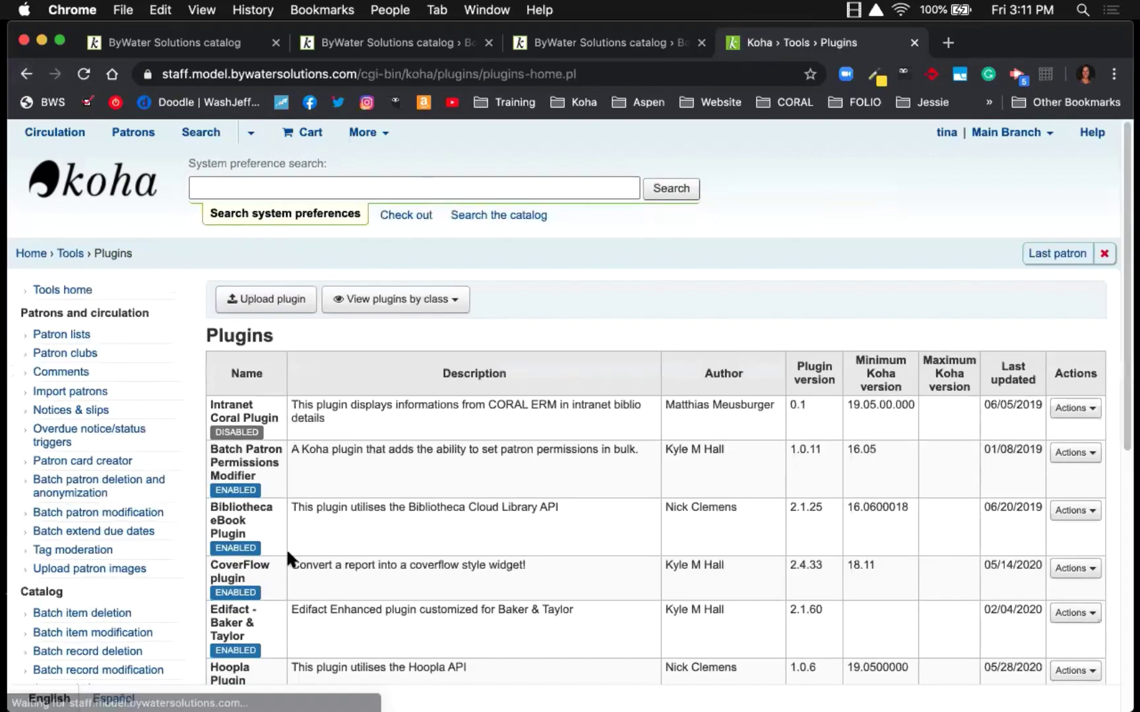
scroll(287, 552, "down", 5)
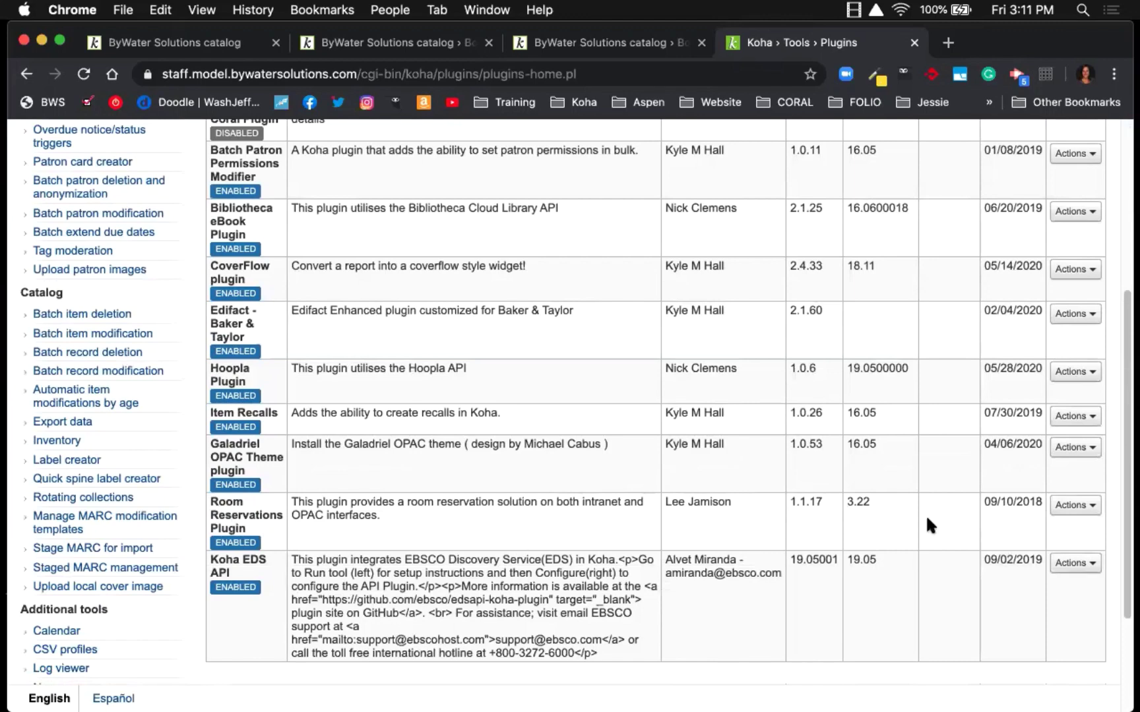
- Run the Room Reservations tool and go to Manage blackouts
left_click(1067, 505)
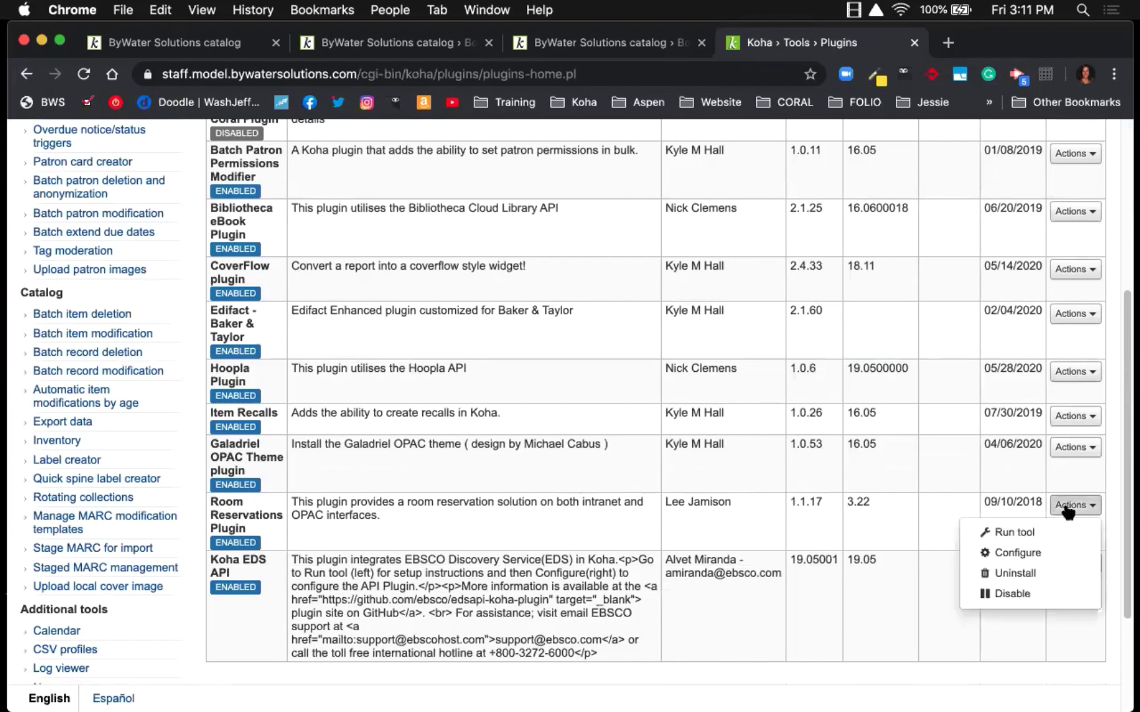
left_click(1039, 531)
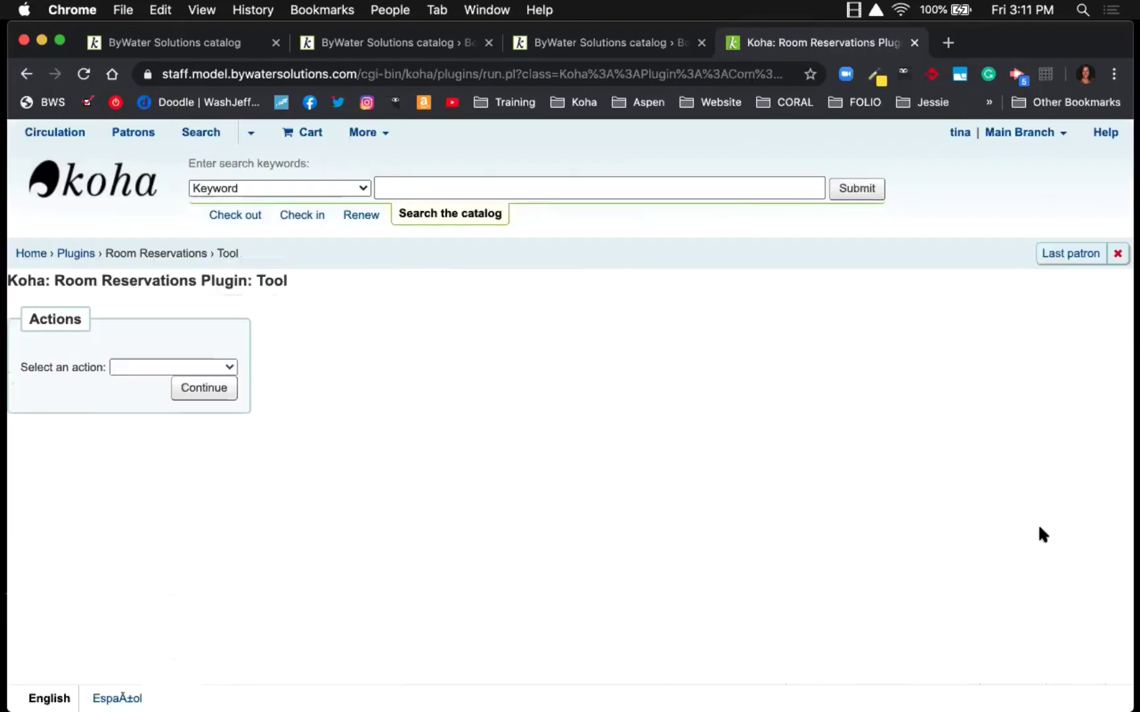
left_click(229, 366)
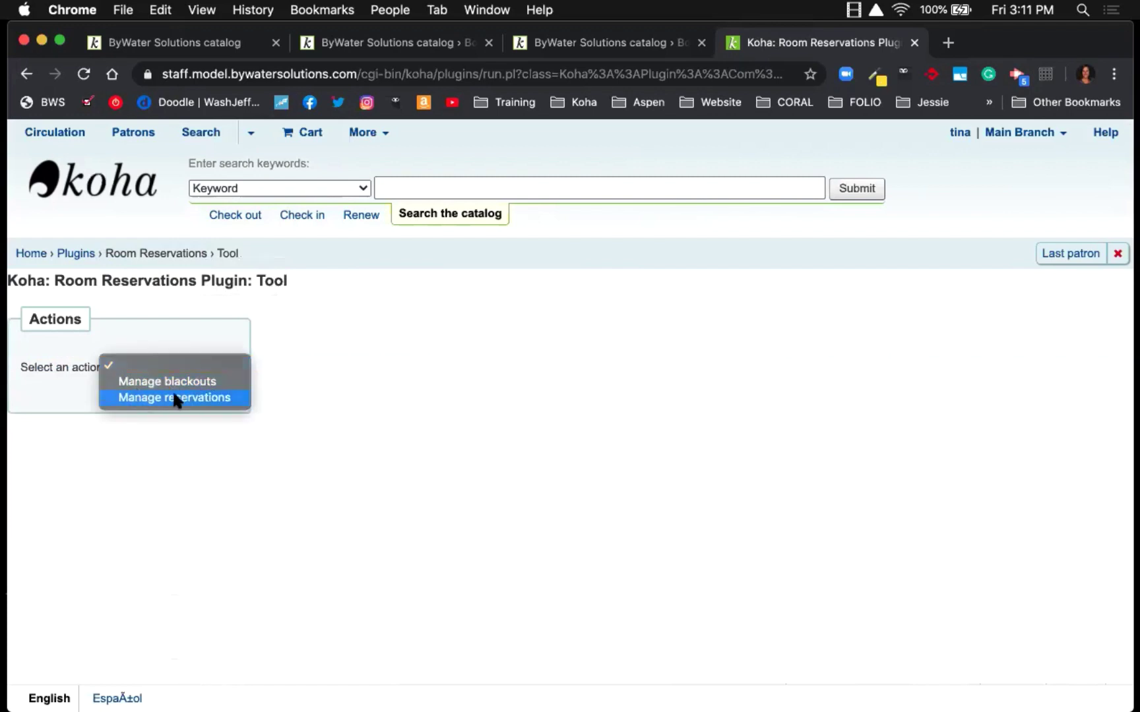
left_click(148, 381)
left_click(196, 393)
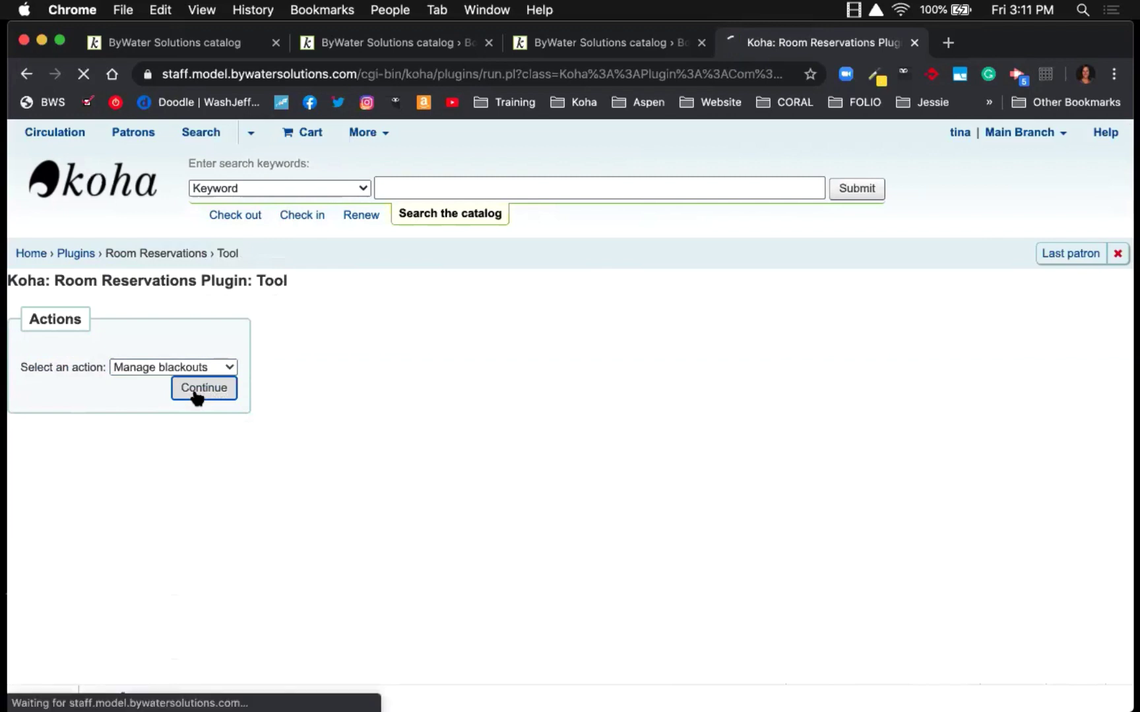
- Check the blackout length choices without adding a blackout, then return to Tools › Plugins
left_click(92, 448)
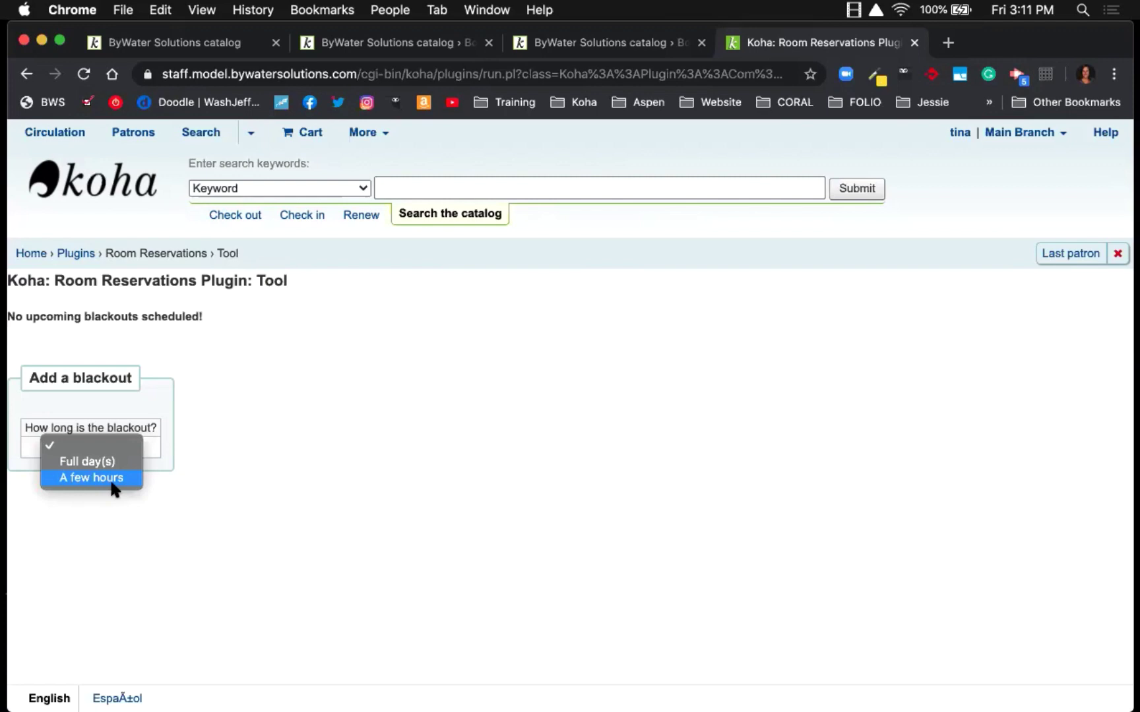
left_click(188, 491)
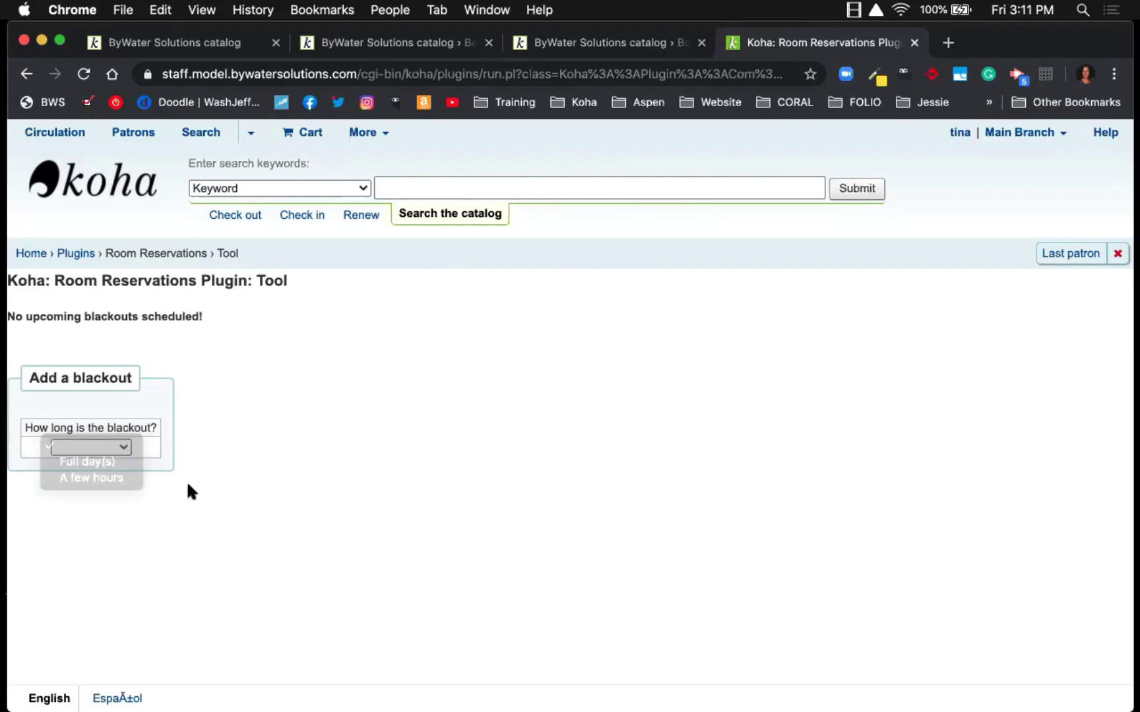
left_click(25, 74)
left_click(25, 74)
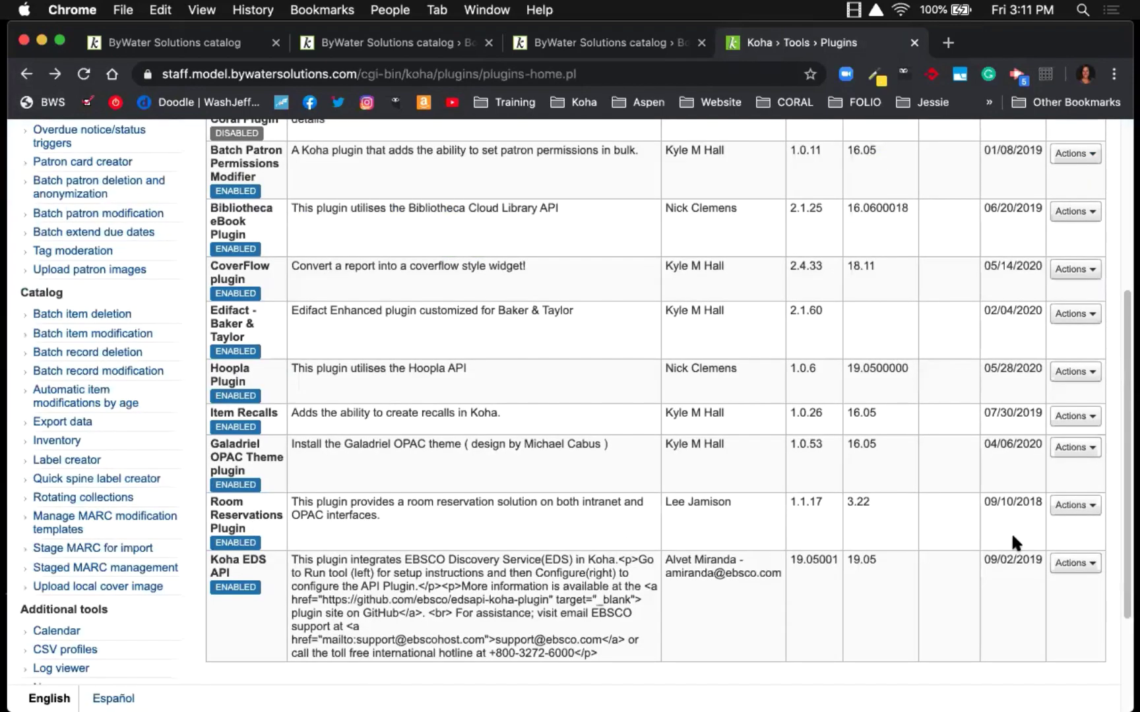
- Run the Room Reservations tool and open the Manage reservations list
left_click(1079, 509)
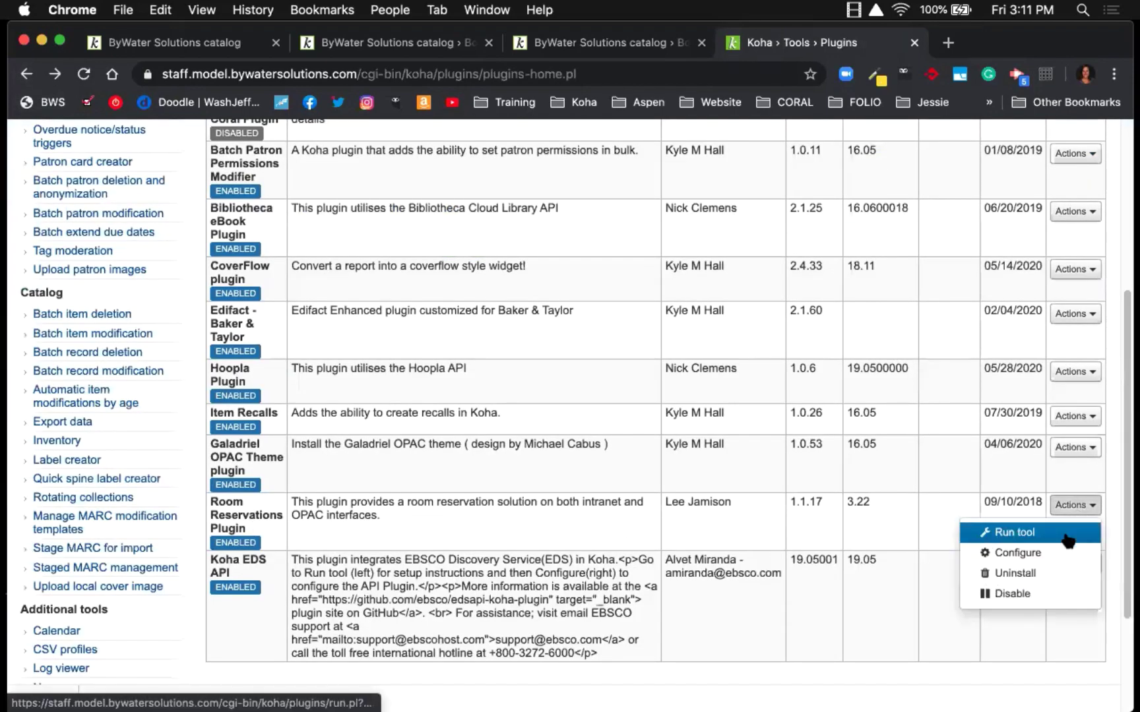
left_click(1065, 533)
left_click(222, 367)
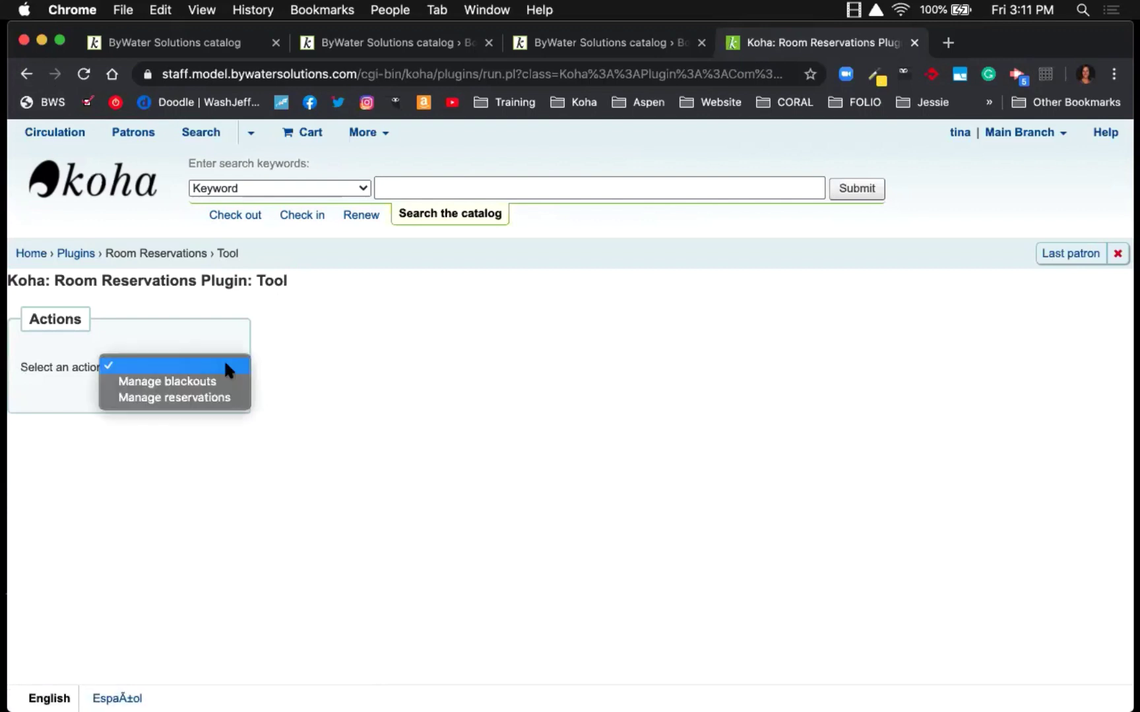
left_click(219, 399)
left_click(214, 391)
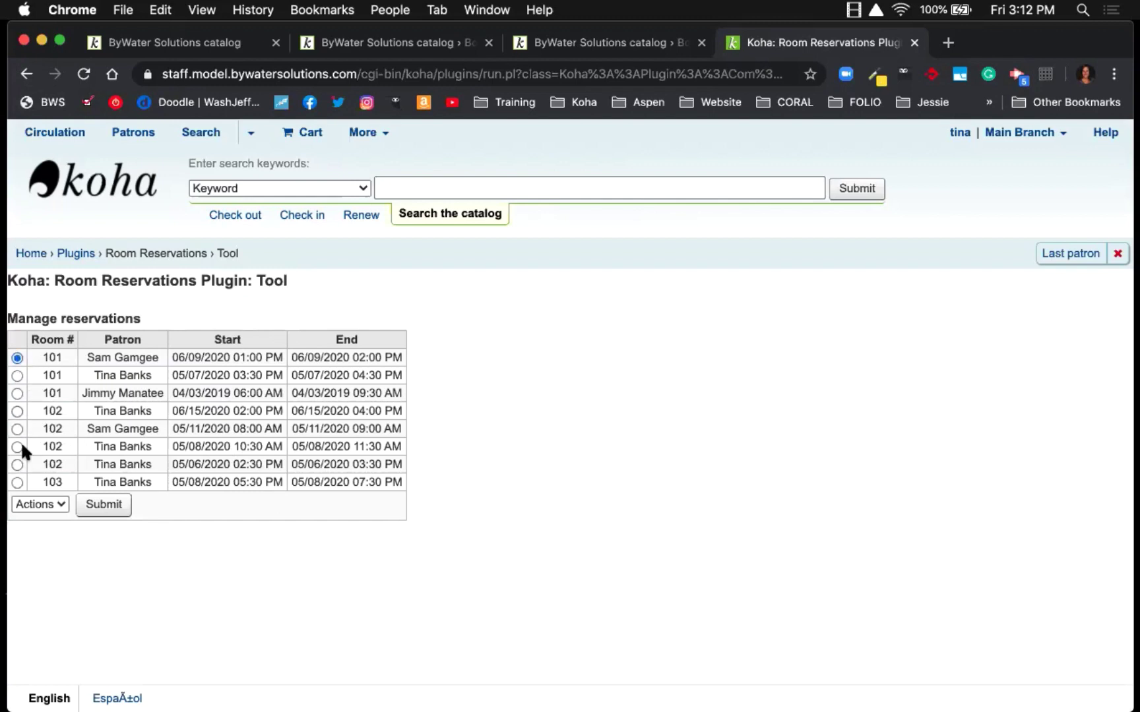
- Delete room 101's booking on 06/09/2020 from 1:00 to 2:00 PM
left_click(53, 505)
left_click(43, 518)
left_click(96, 509)
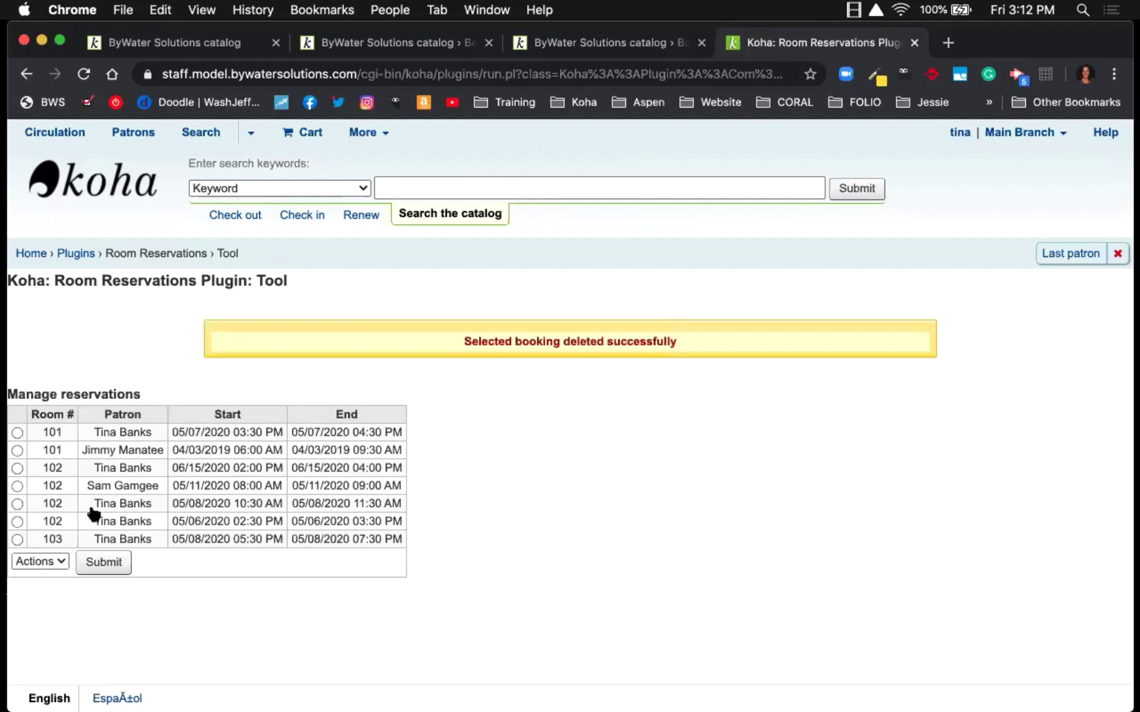